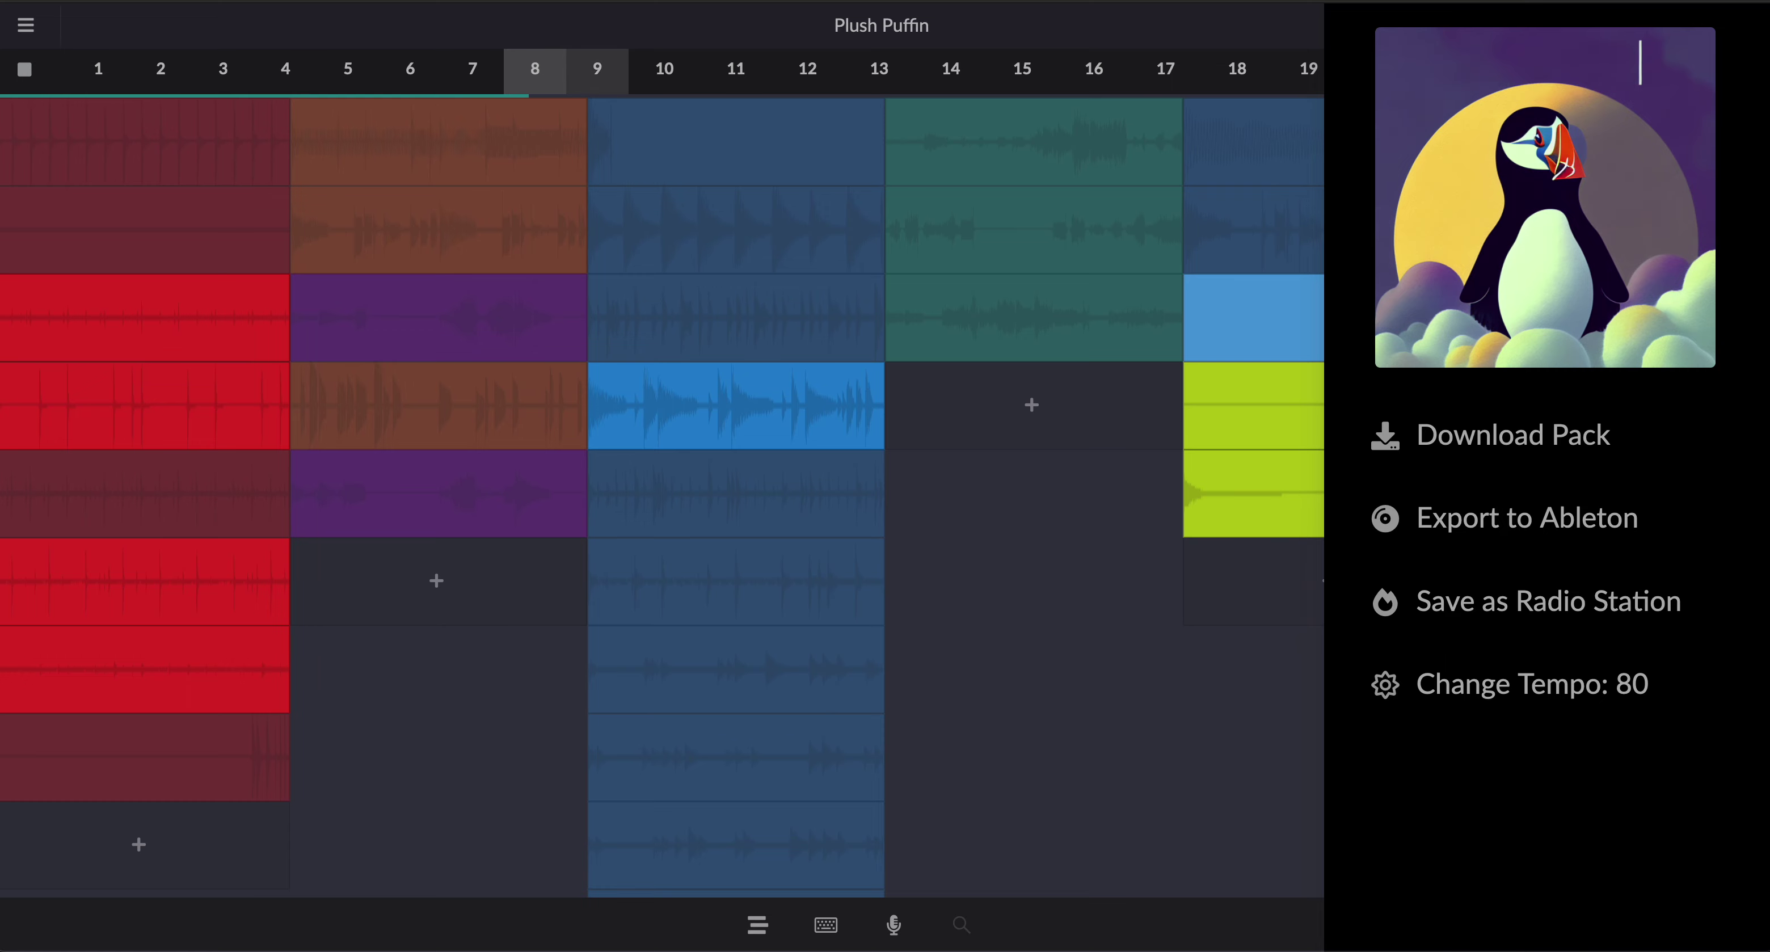
# Step: Close the project options, look through the full loop arrangement, and view the main navigation entries
pyautogui.click(1143, 604)
pyautogui.scroll(-1, 1145, 604)
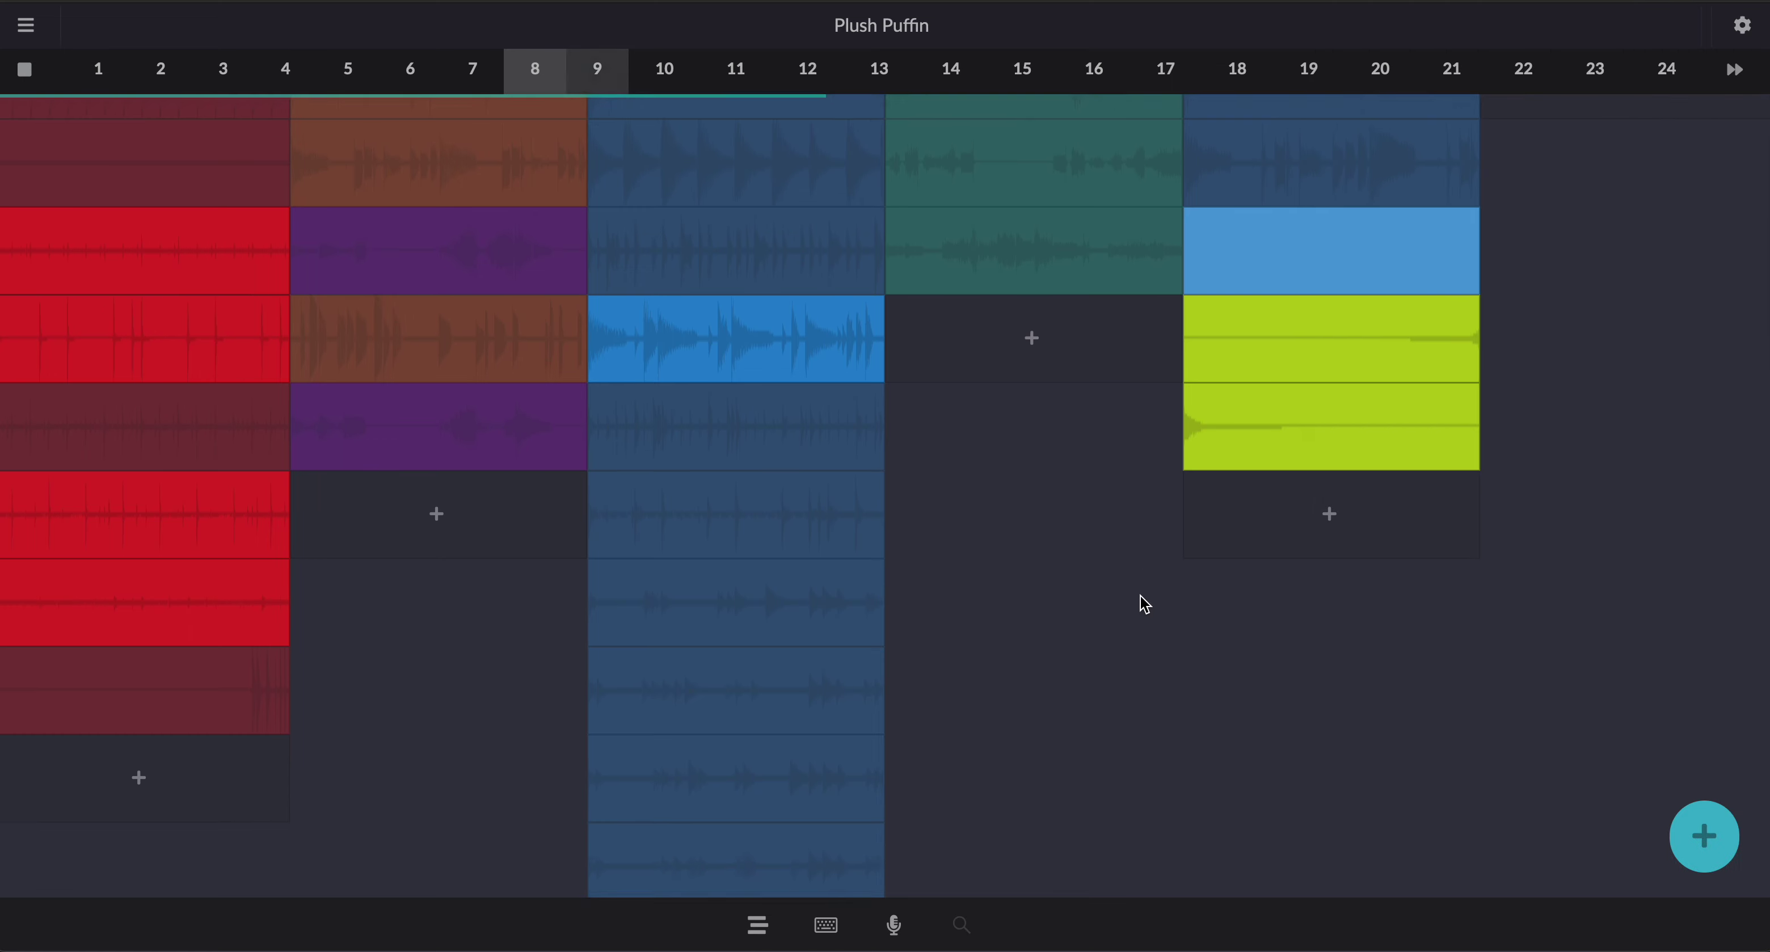
pyautogui.scroll(-10, 1143, 604)
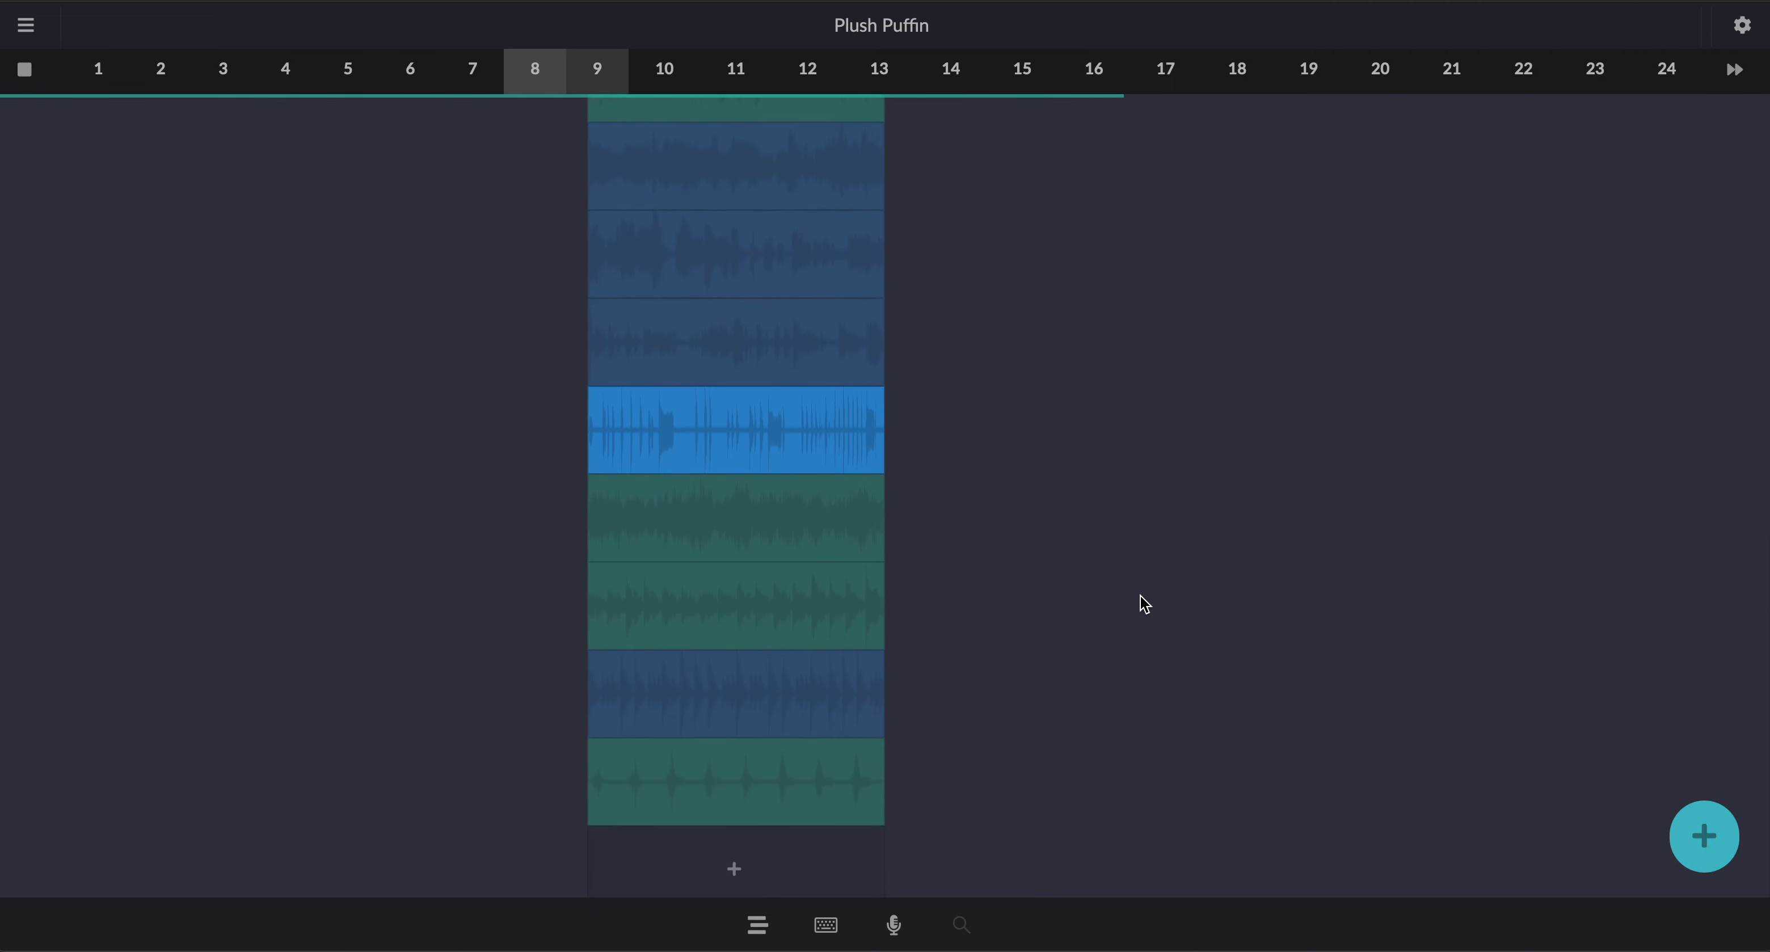
pyautogui.scroll(6, 1143, 605)
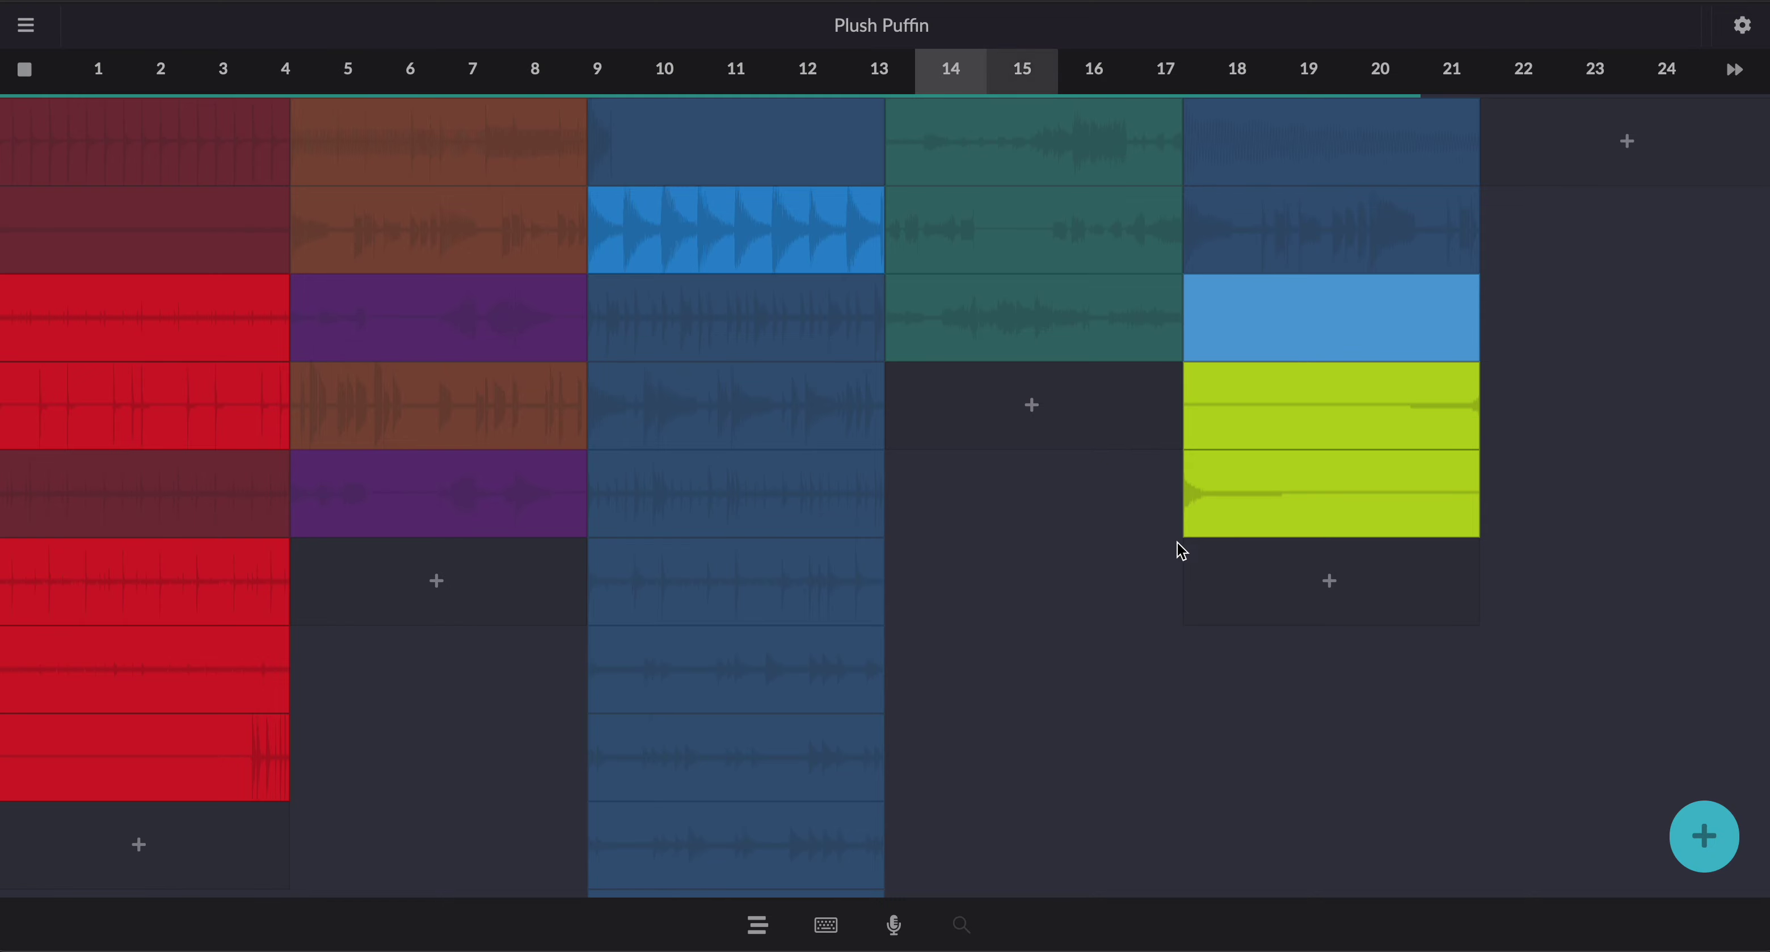
pyautogui.click(1745, 26)
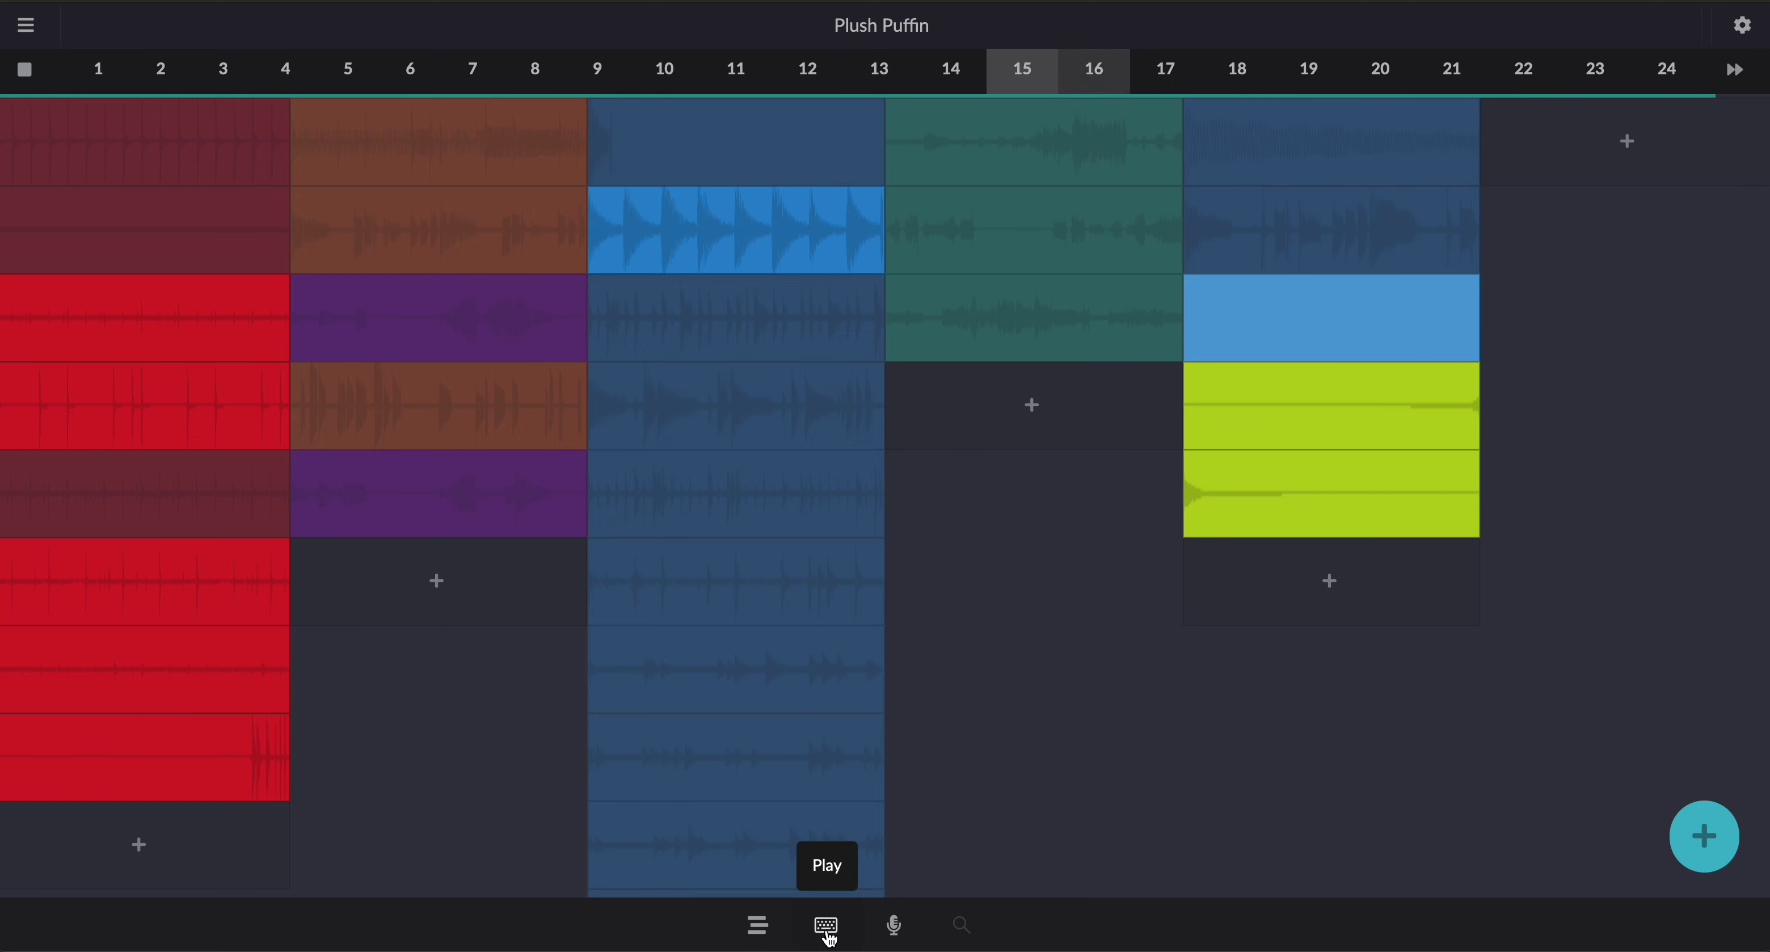
pyautogui.click(24, 27)
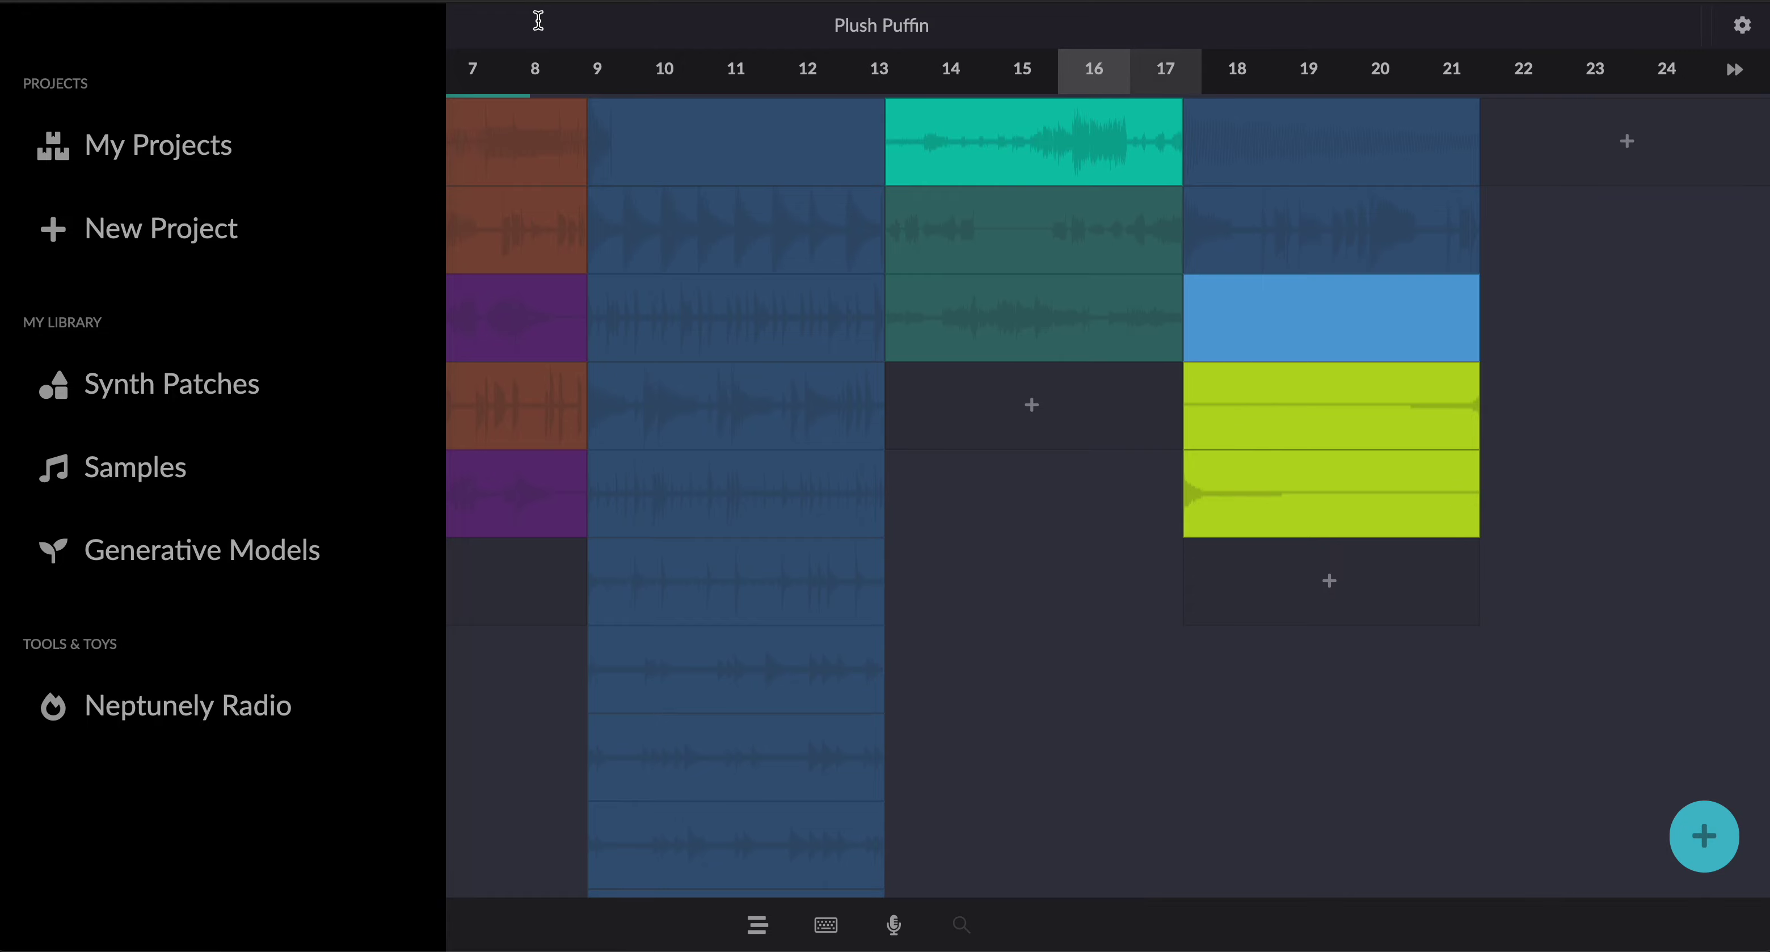
pyautogui.click(550, 809)
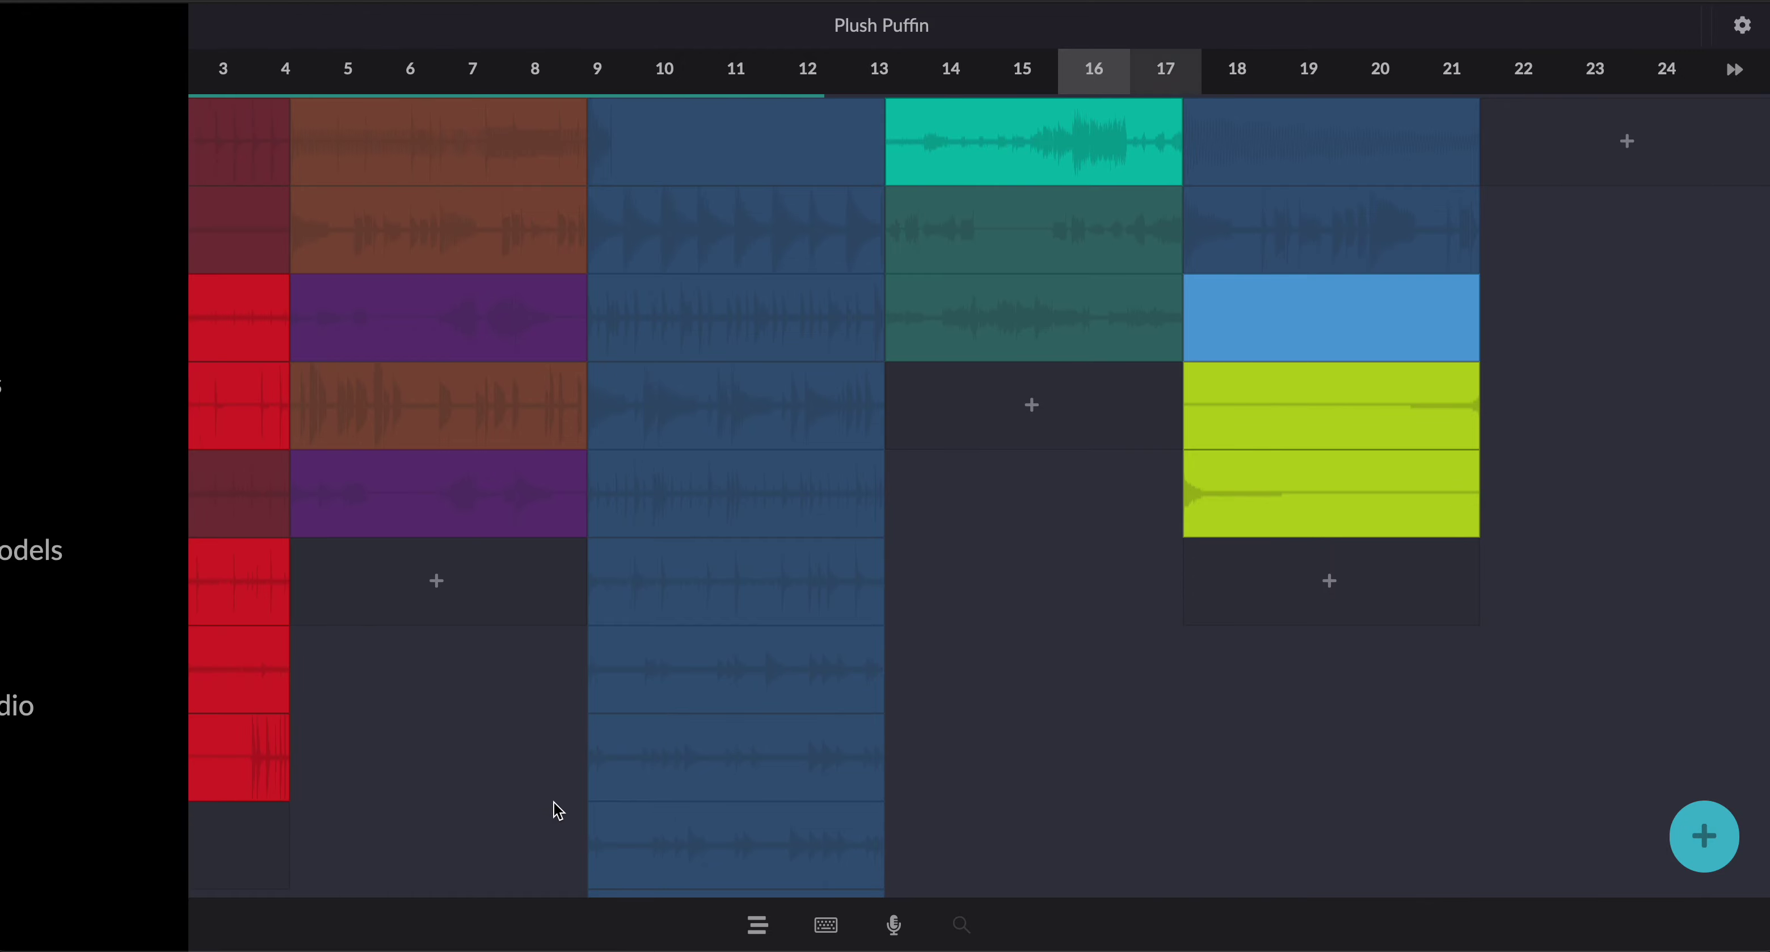
# Step: Open the play keyboard in Melody Mode and set its instrument to Palm Pluck
pyautogui.click(824, 927)
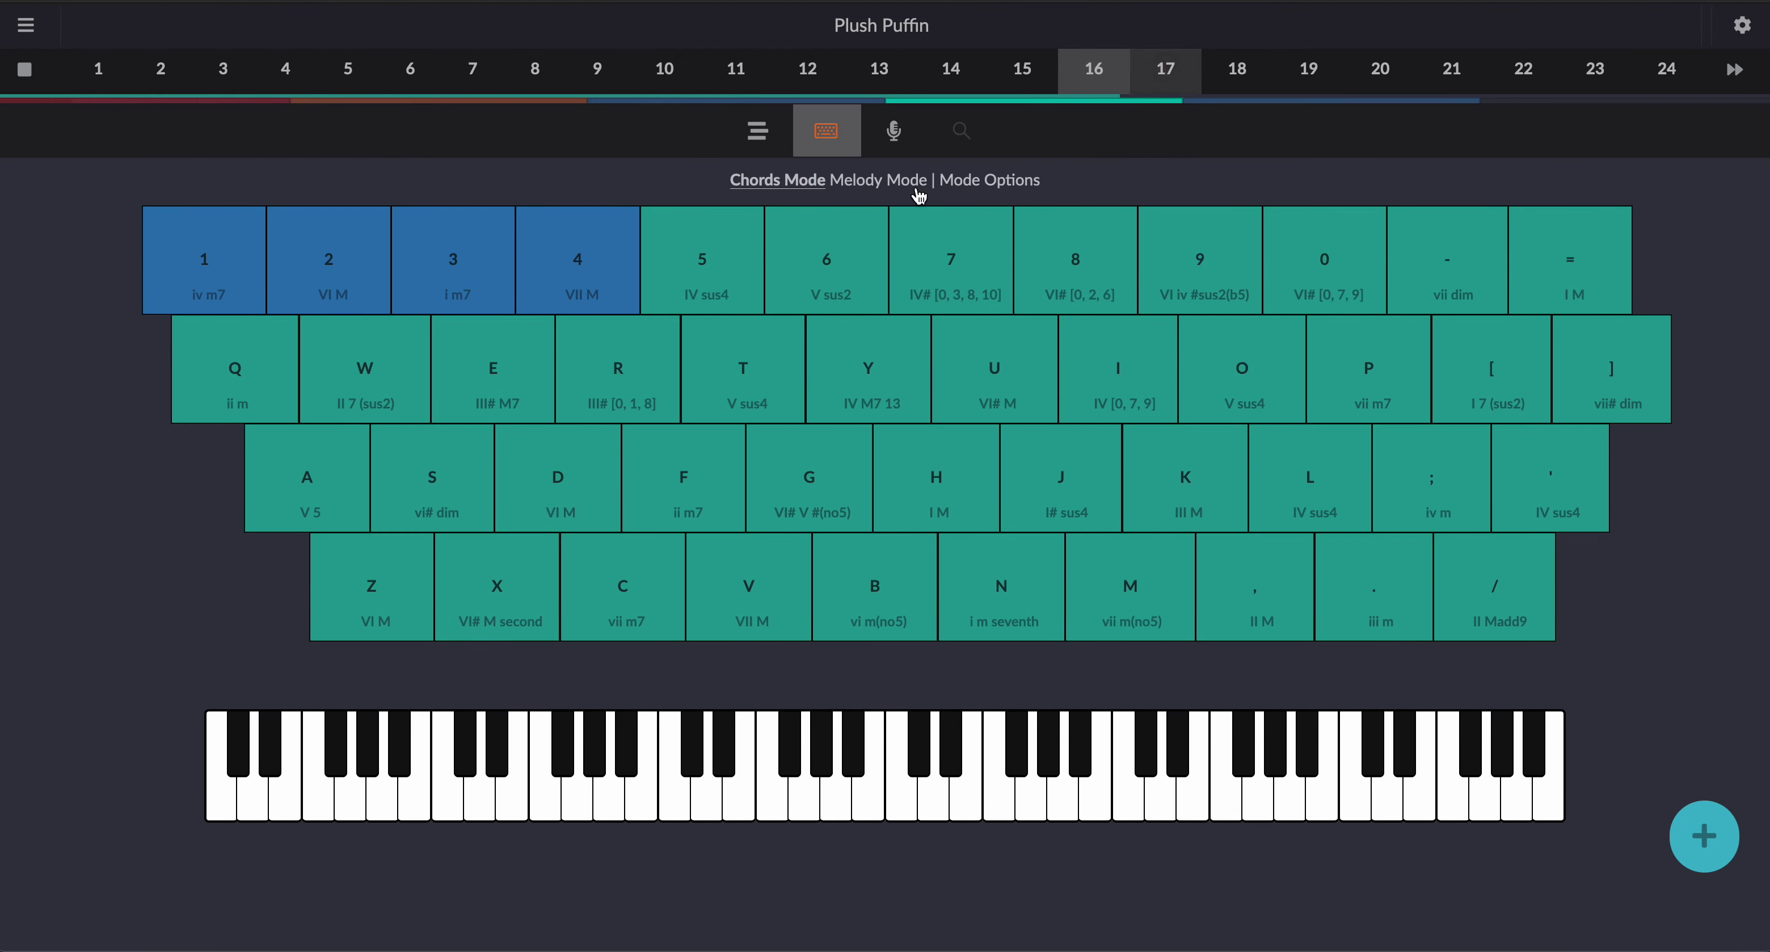
pyautogui.click(908, 185)
pyautogui.click(1028, 182)
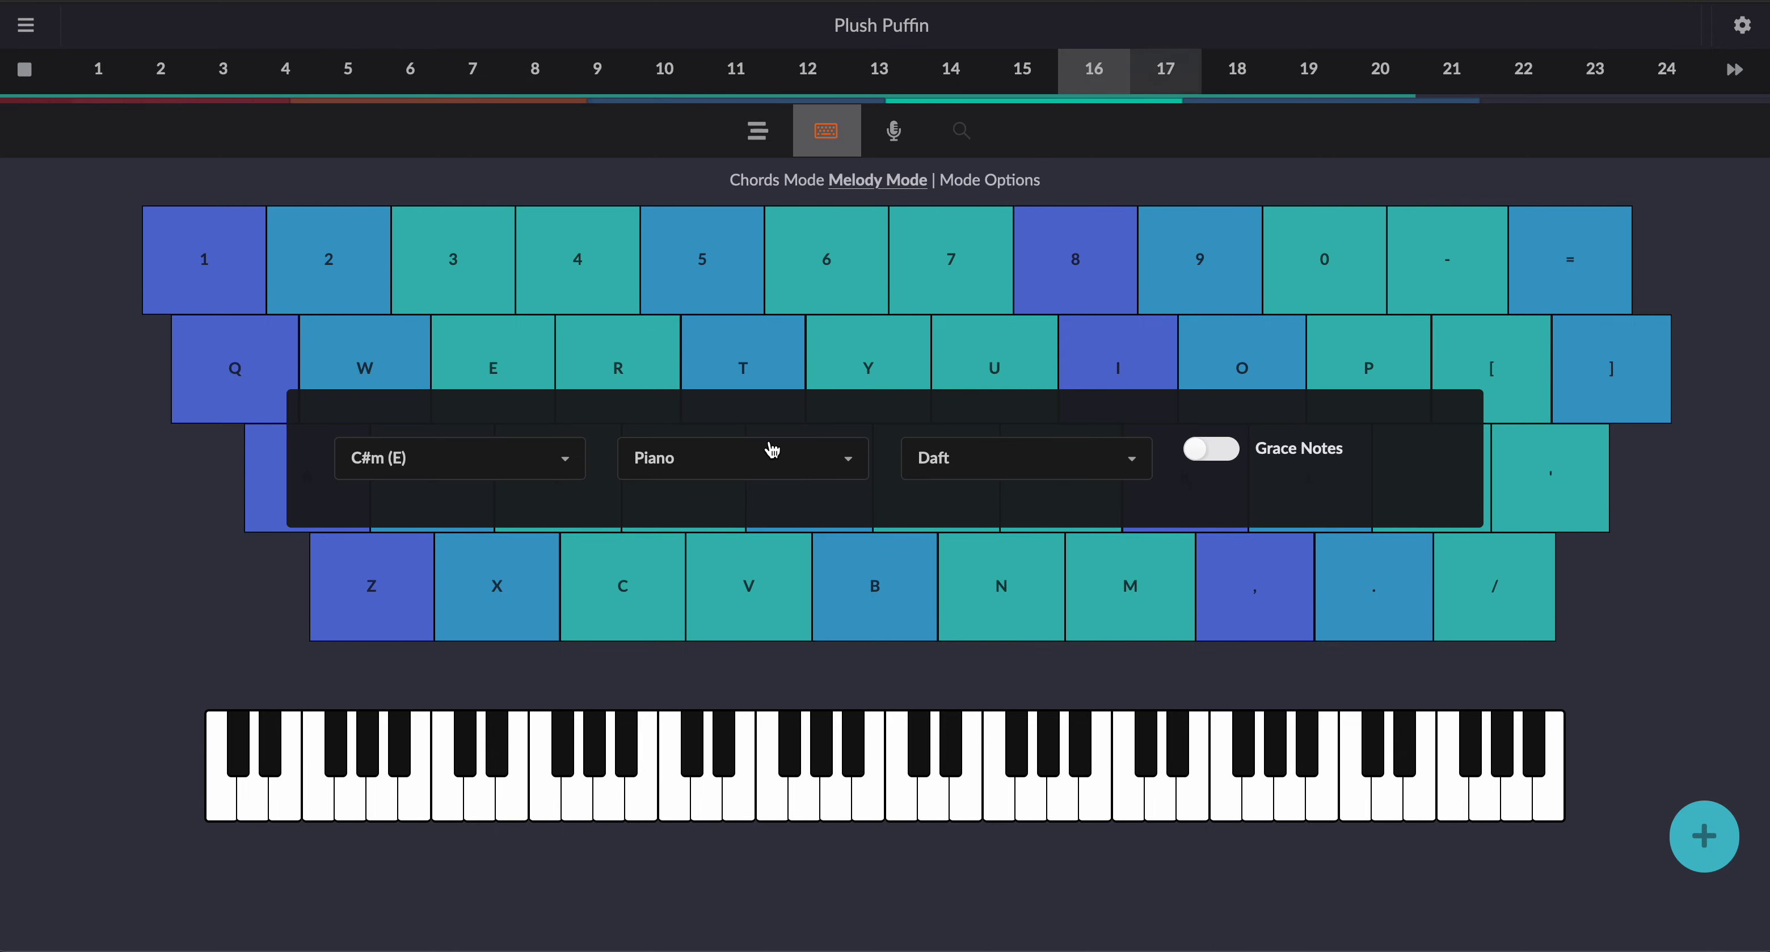
pyautogui.click(764, 460)
pyautogui.click(714, 553)
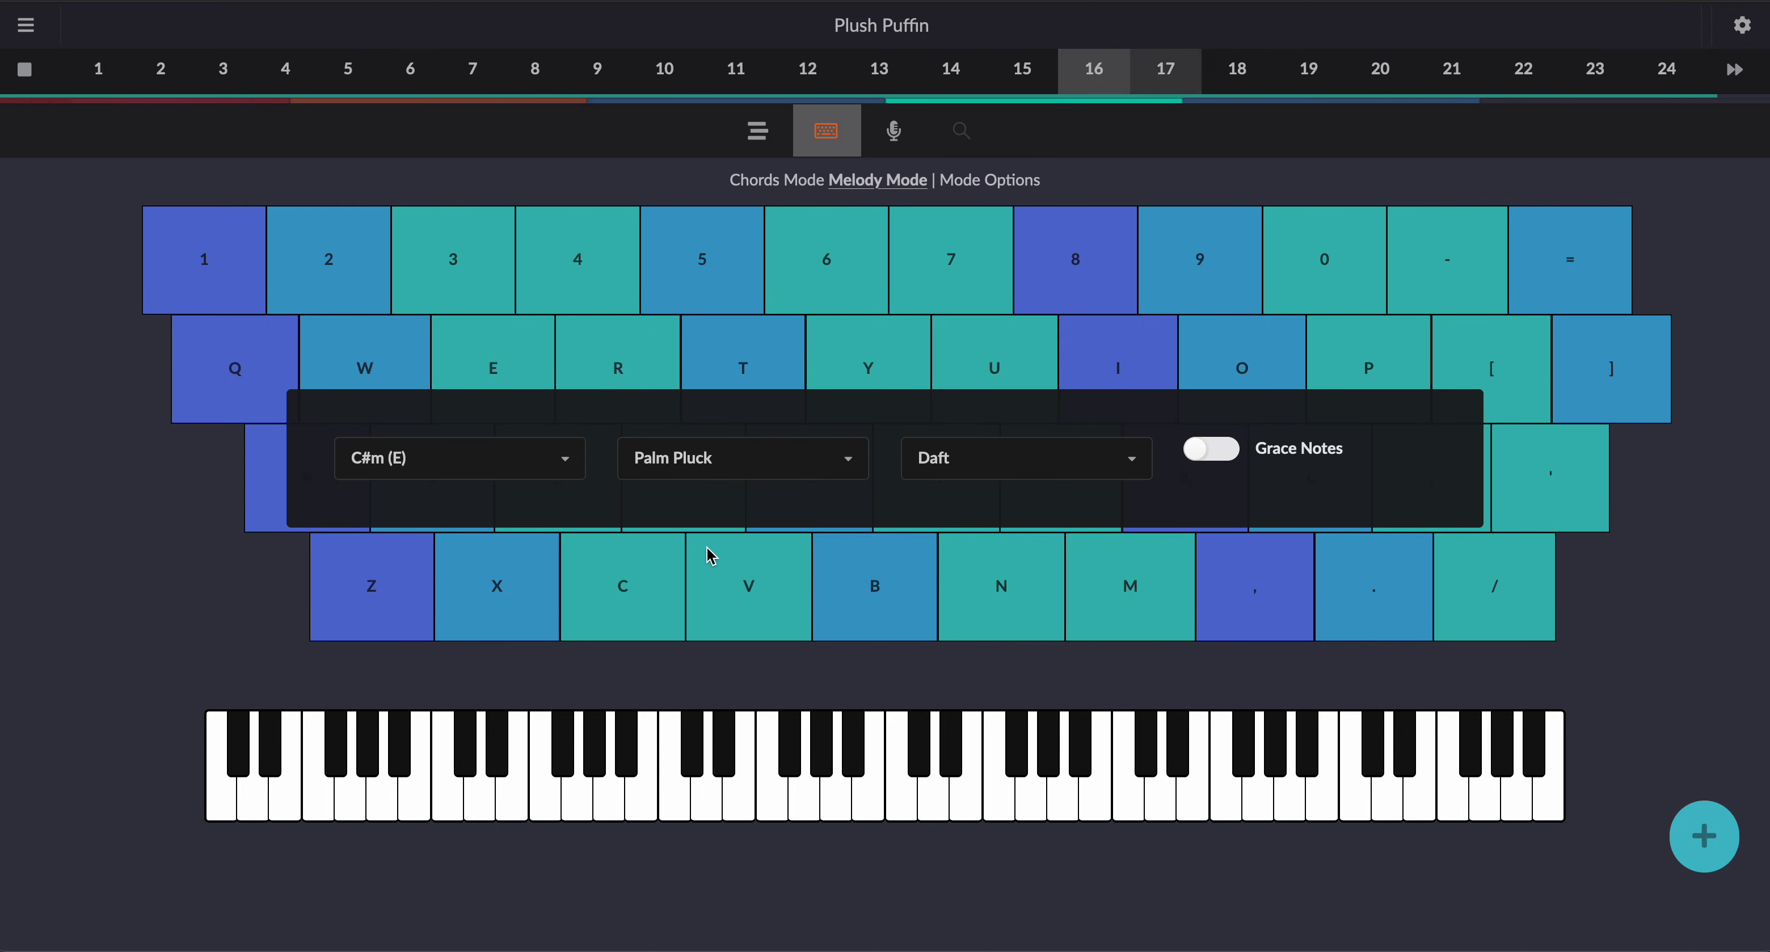
pyautogui.click(1197, 215)
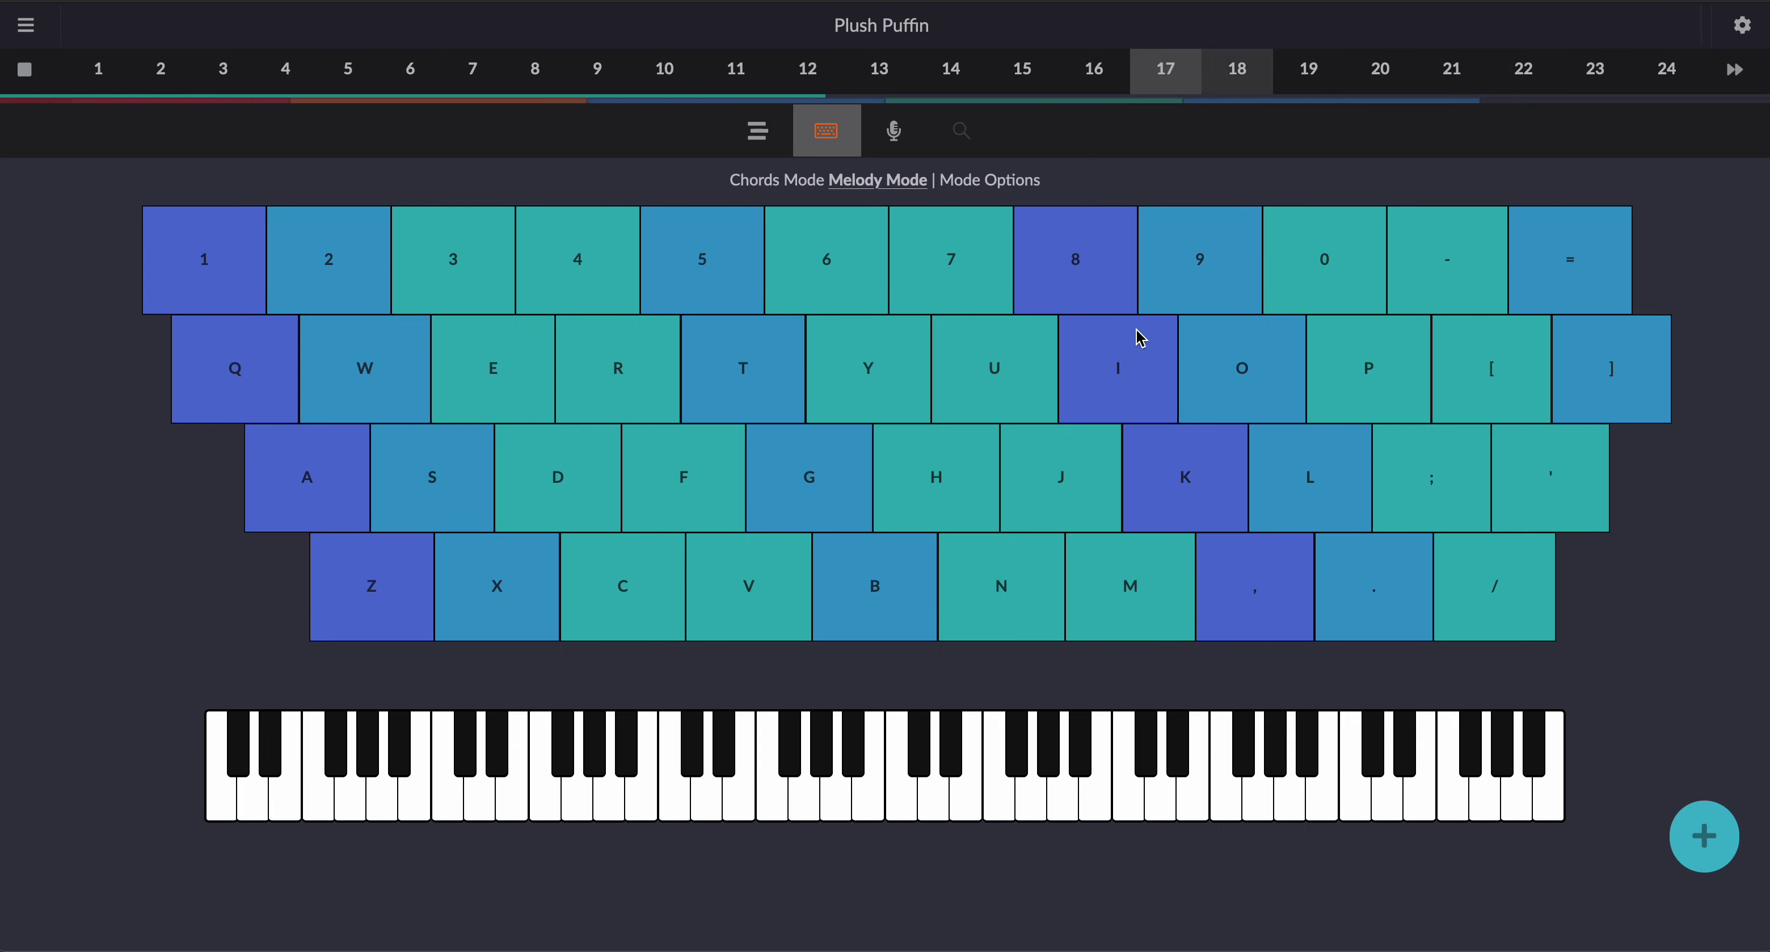
# Step: Play a Palm Pluck melody over the running loops, using notes 2 to 7 of the melody keyboard
pyautogui.press('4')
pyautogui.press('3')
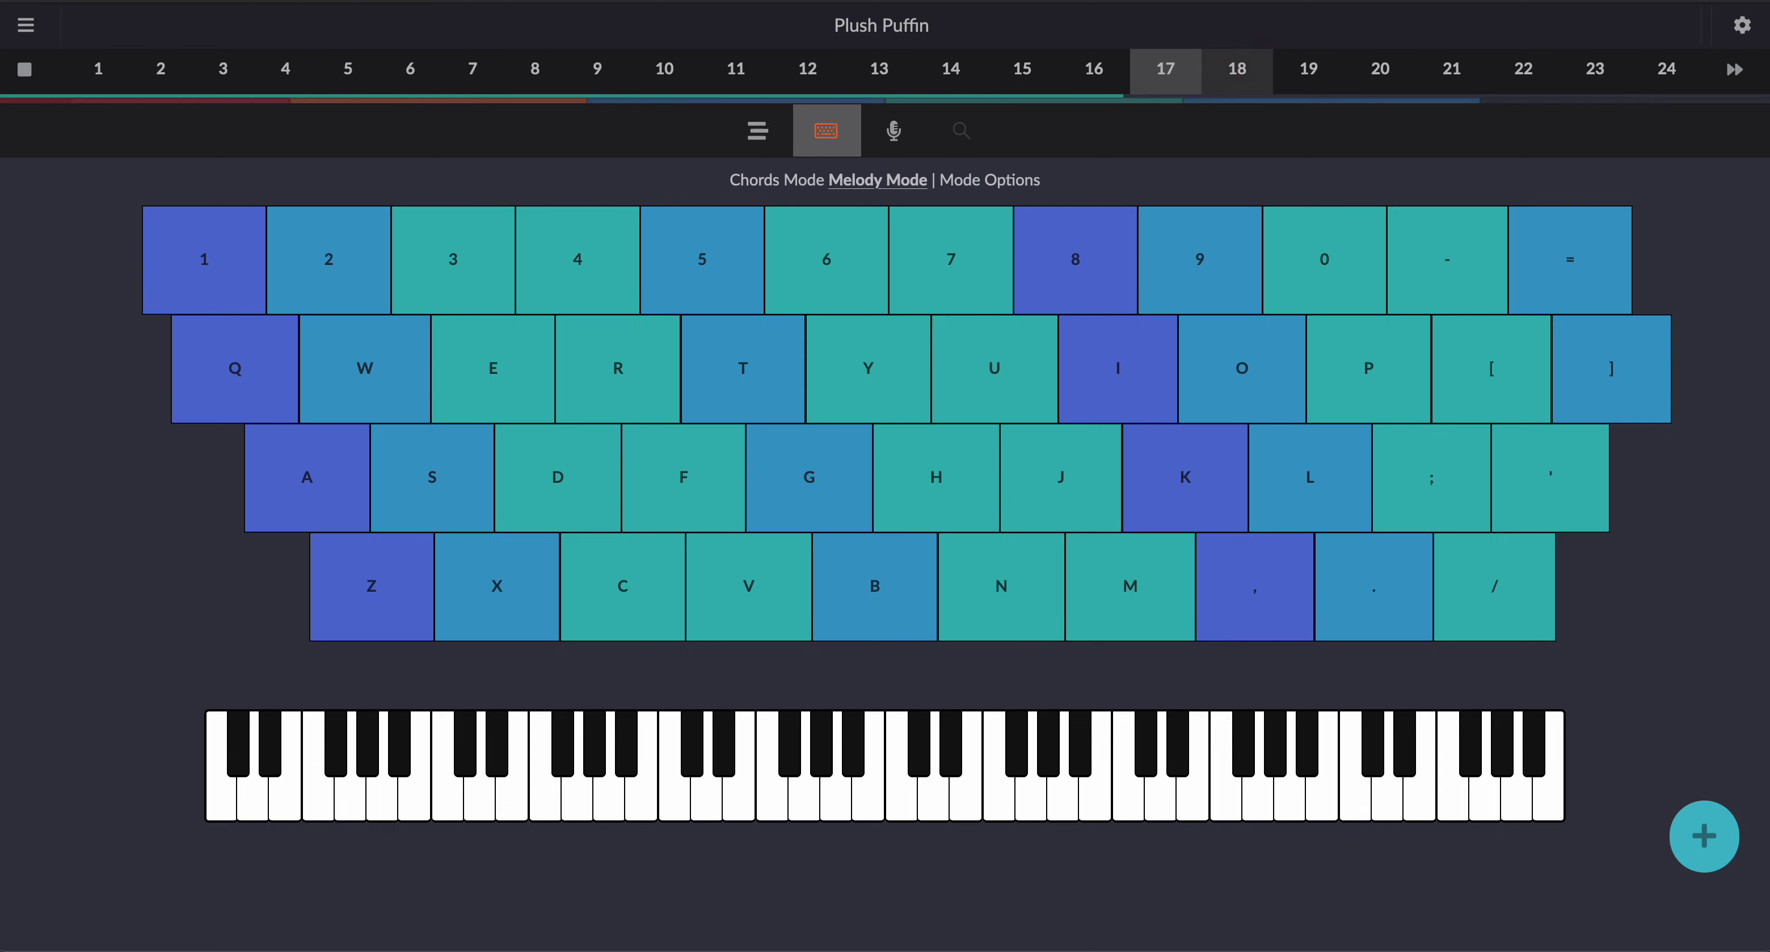
pyautogui.press('2')
pyautogui.press('3')
pyautogui.press('2')
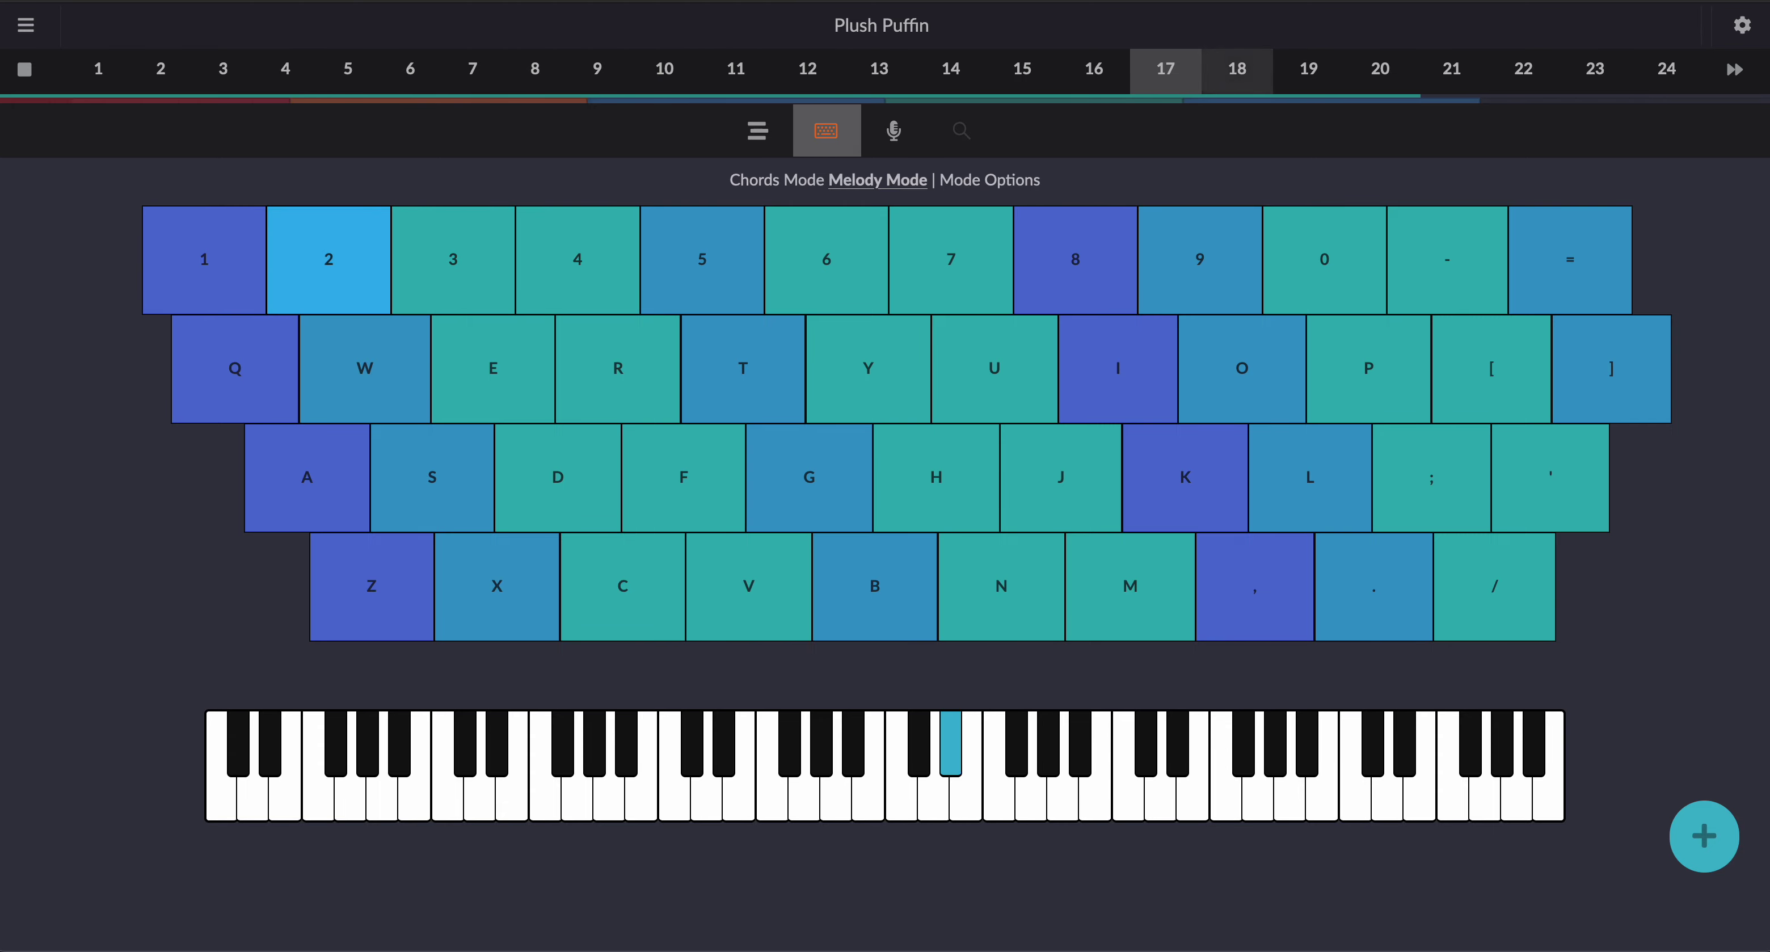
pyautogui.press('7')
pyautogui.press('6')
pyautogui.press('5')
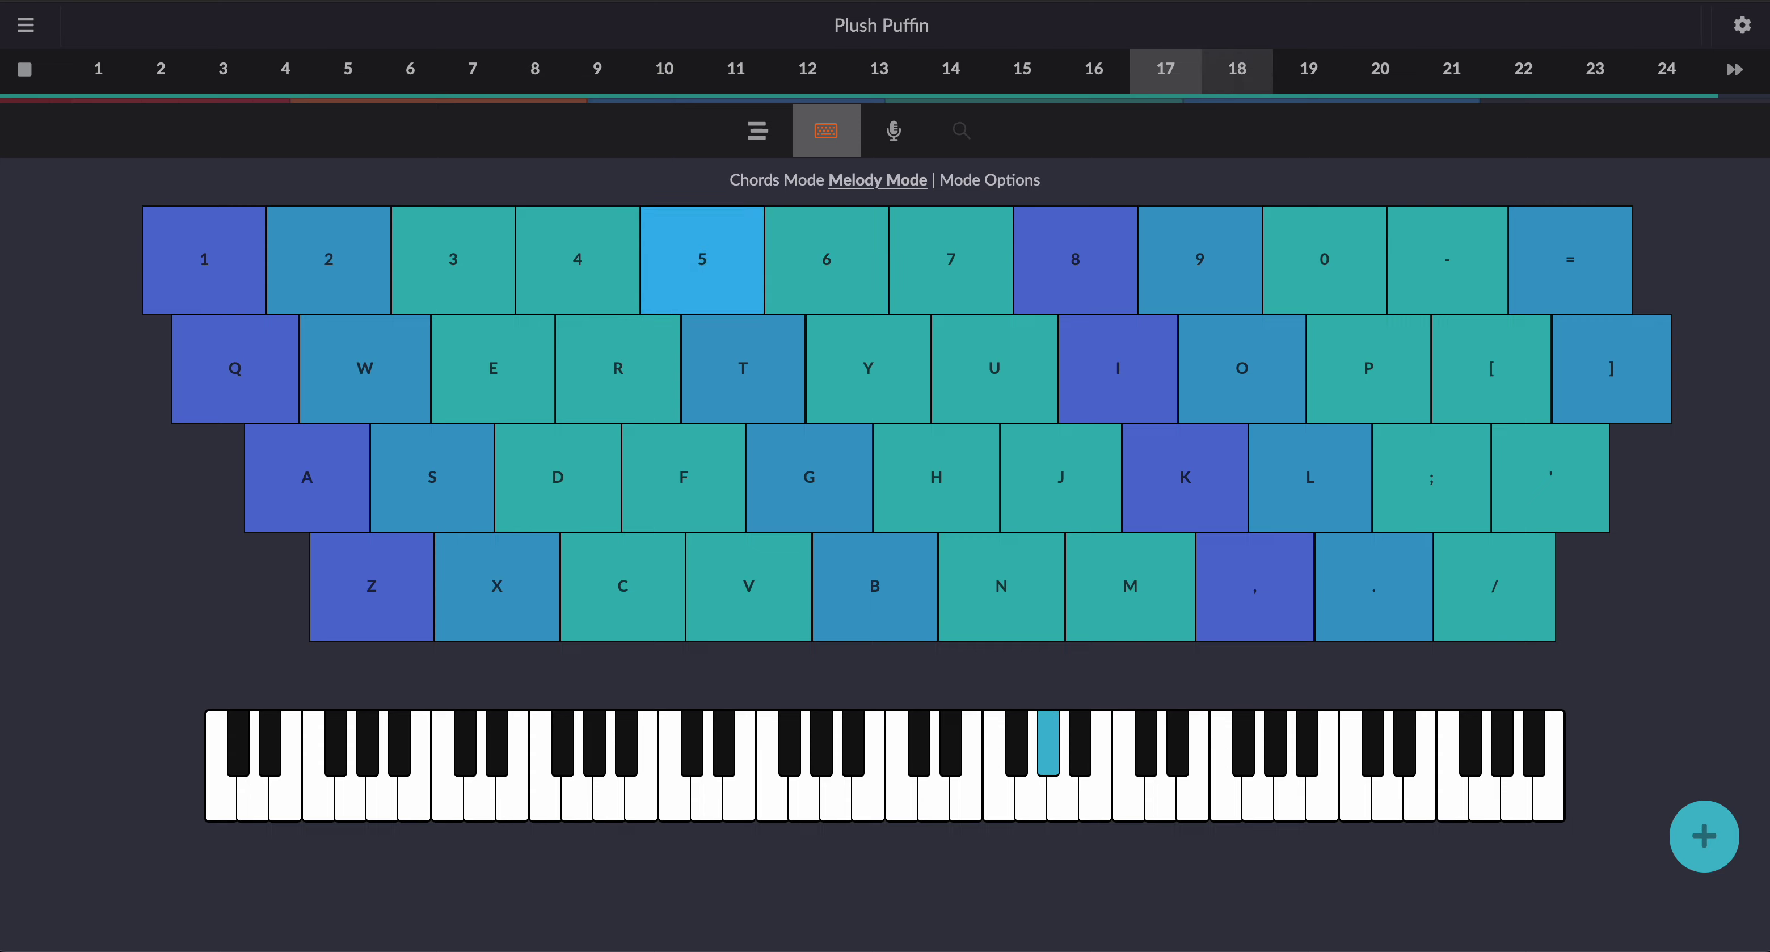
pyautogui.press('6')
pyautogui.press('5')
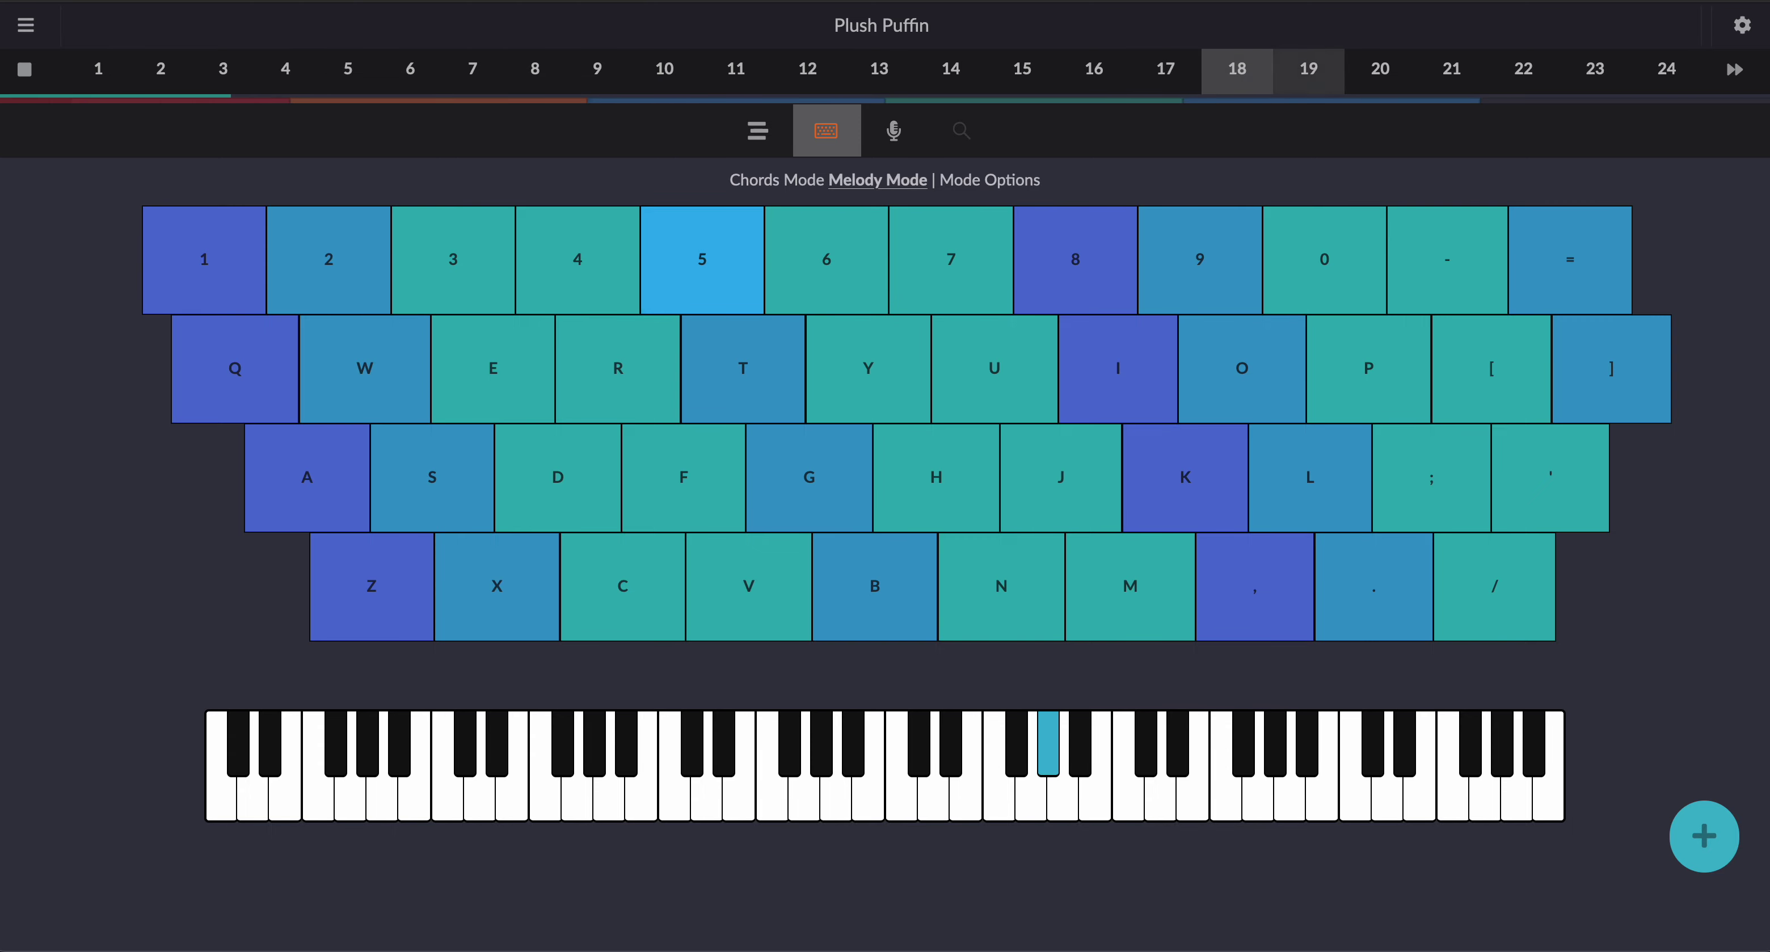
pyautogui.press('5')
pyautogui.press('4')
pyautogui.press('5')
pyautogui.press('6')
pyautogui.press('5')
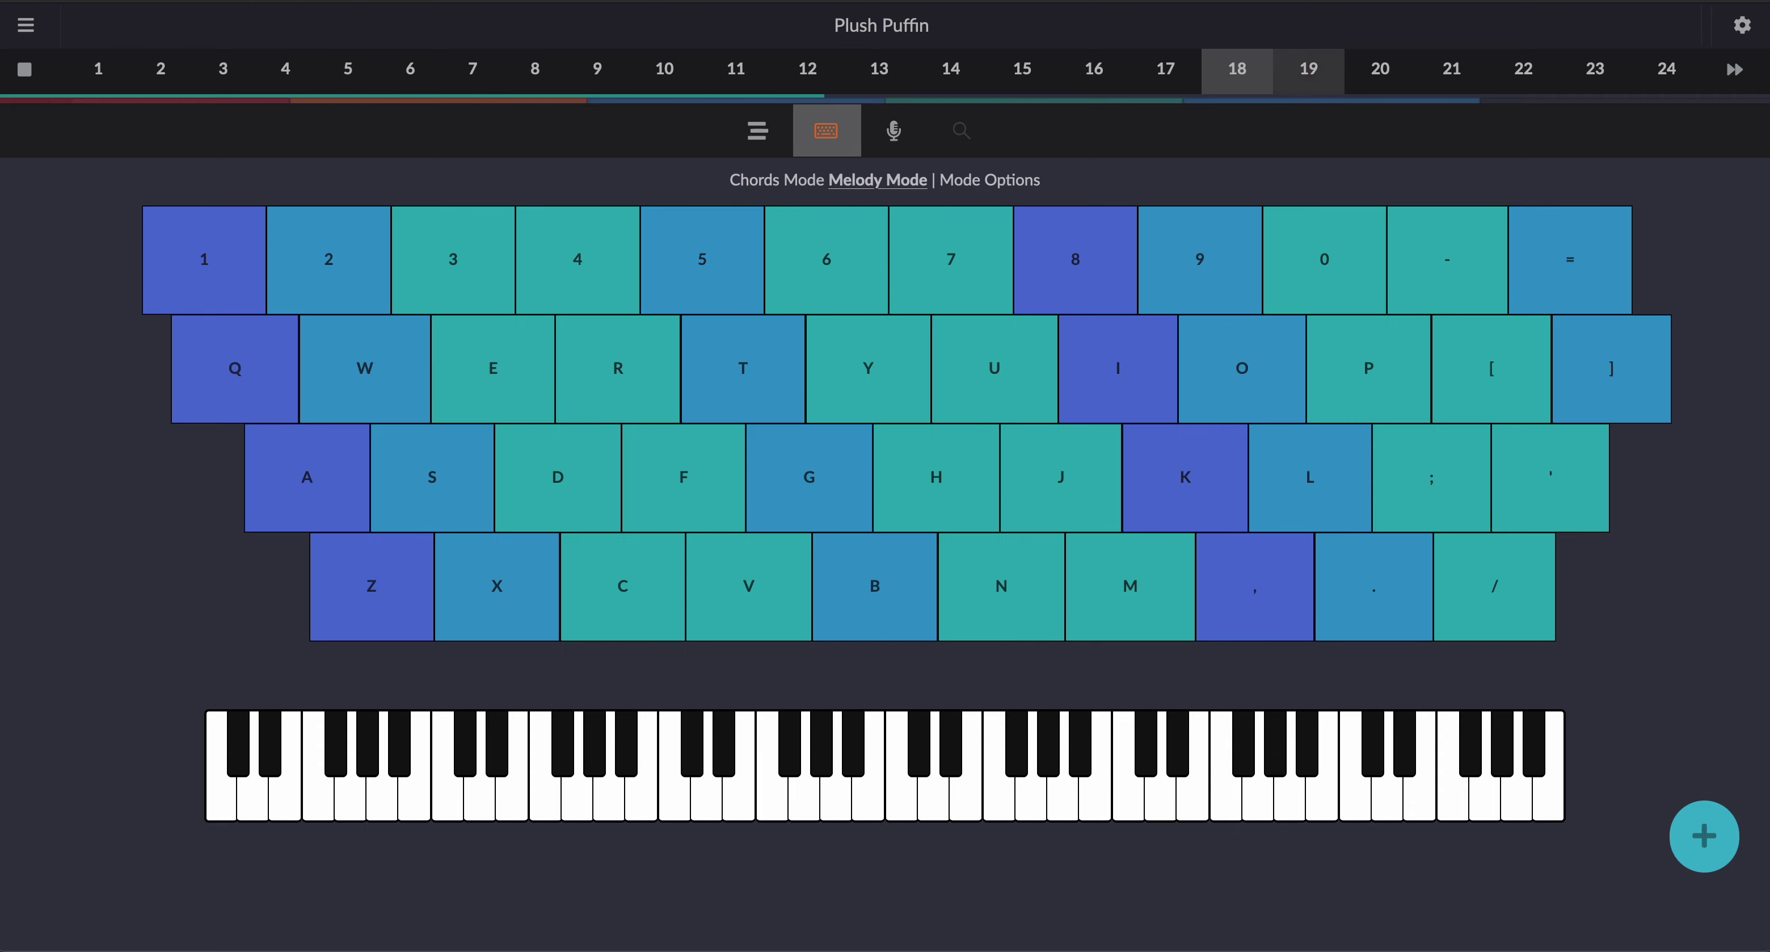
pyautogui.press('4')
pyautogui.press('3')
pyautogui.press('3')
pyautogui.press('2')
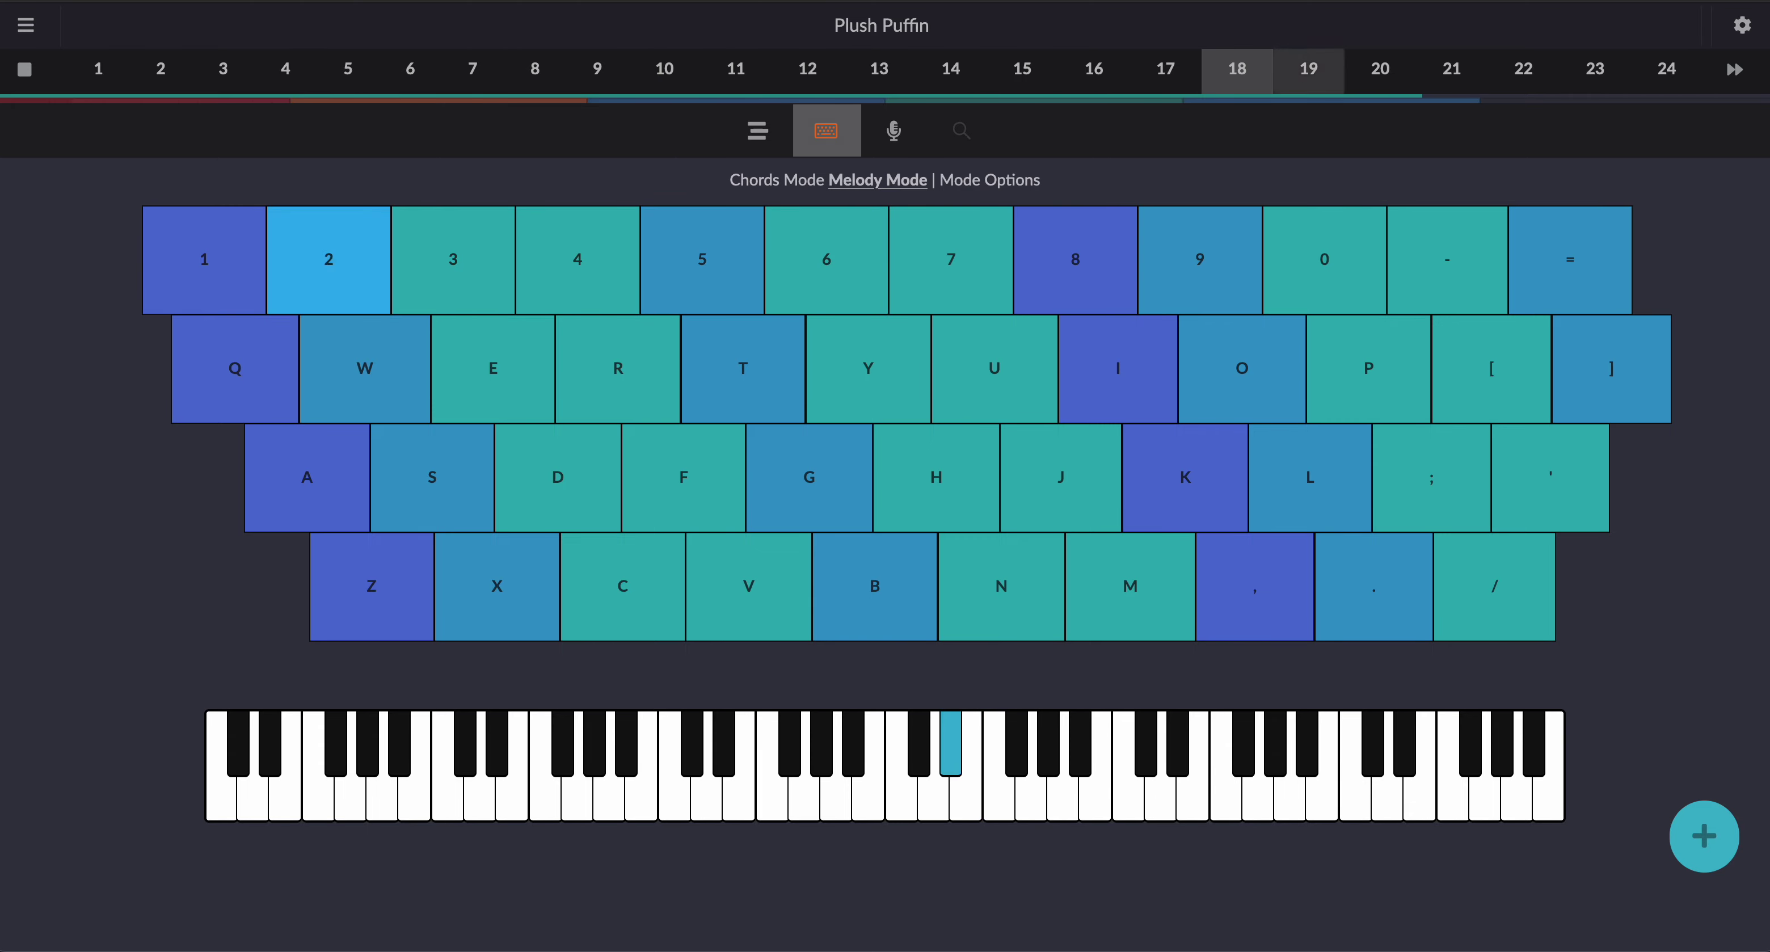
pyautogui.press('7')
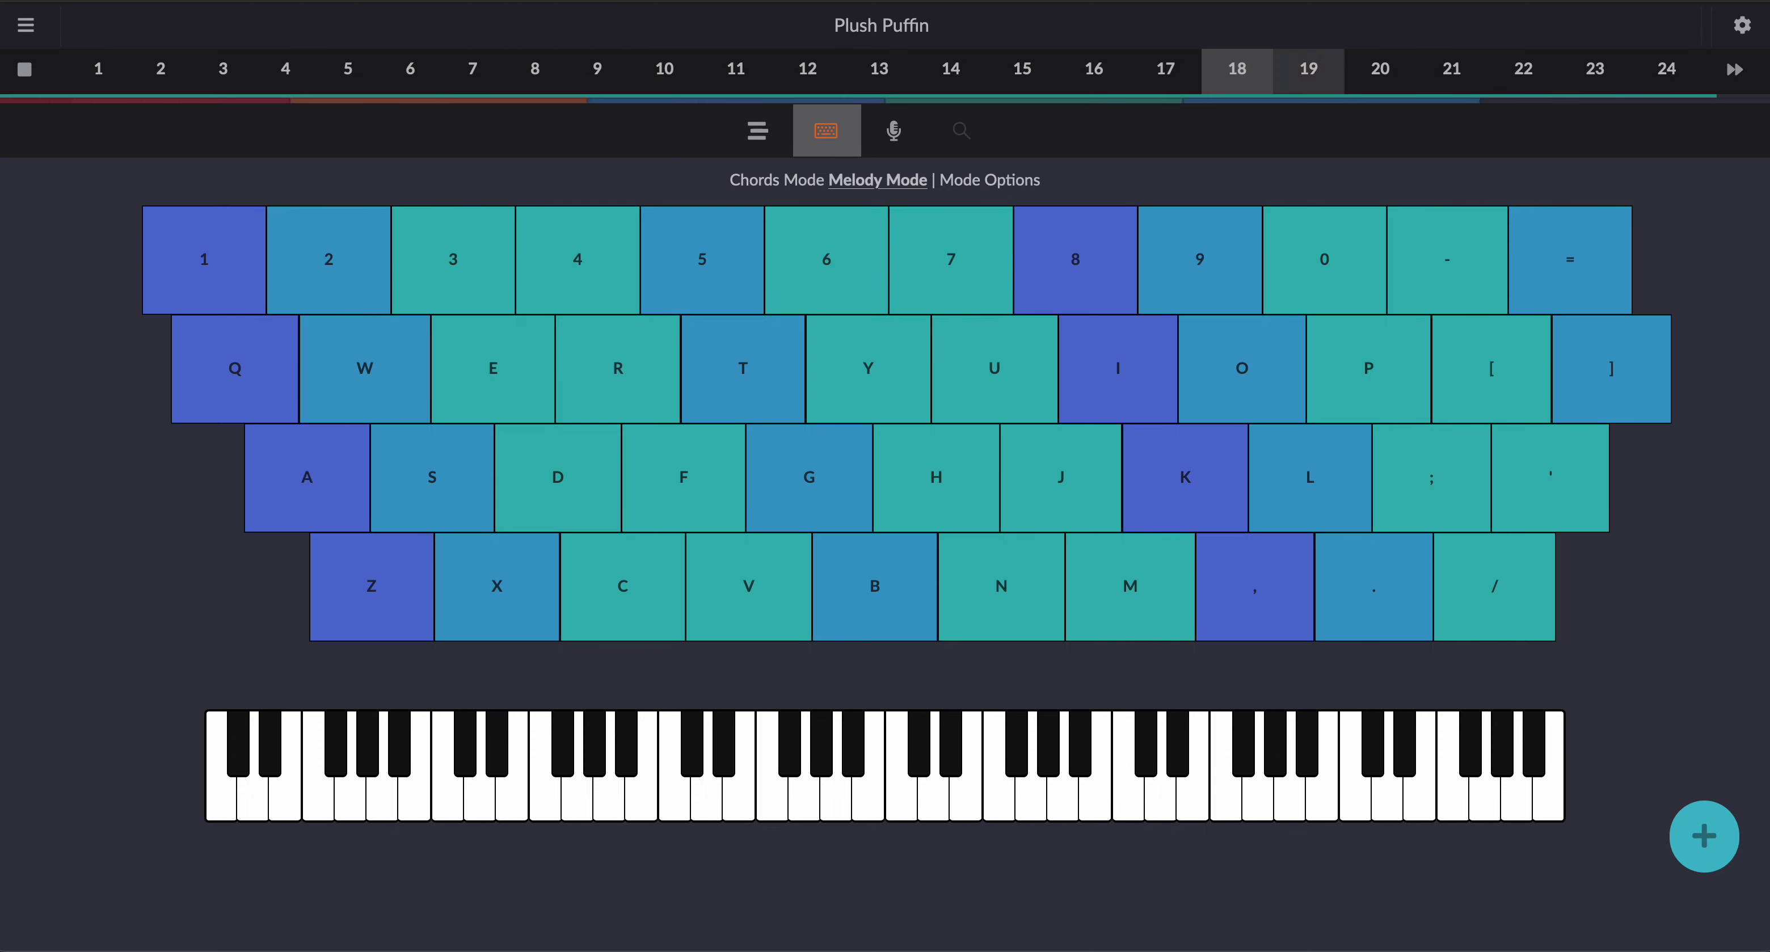
pyautogui.press('7')
pyautogui.press('6')
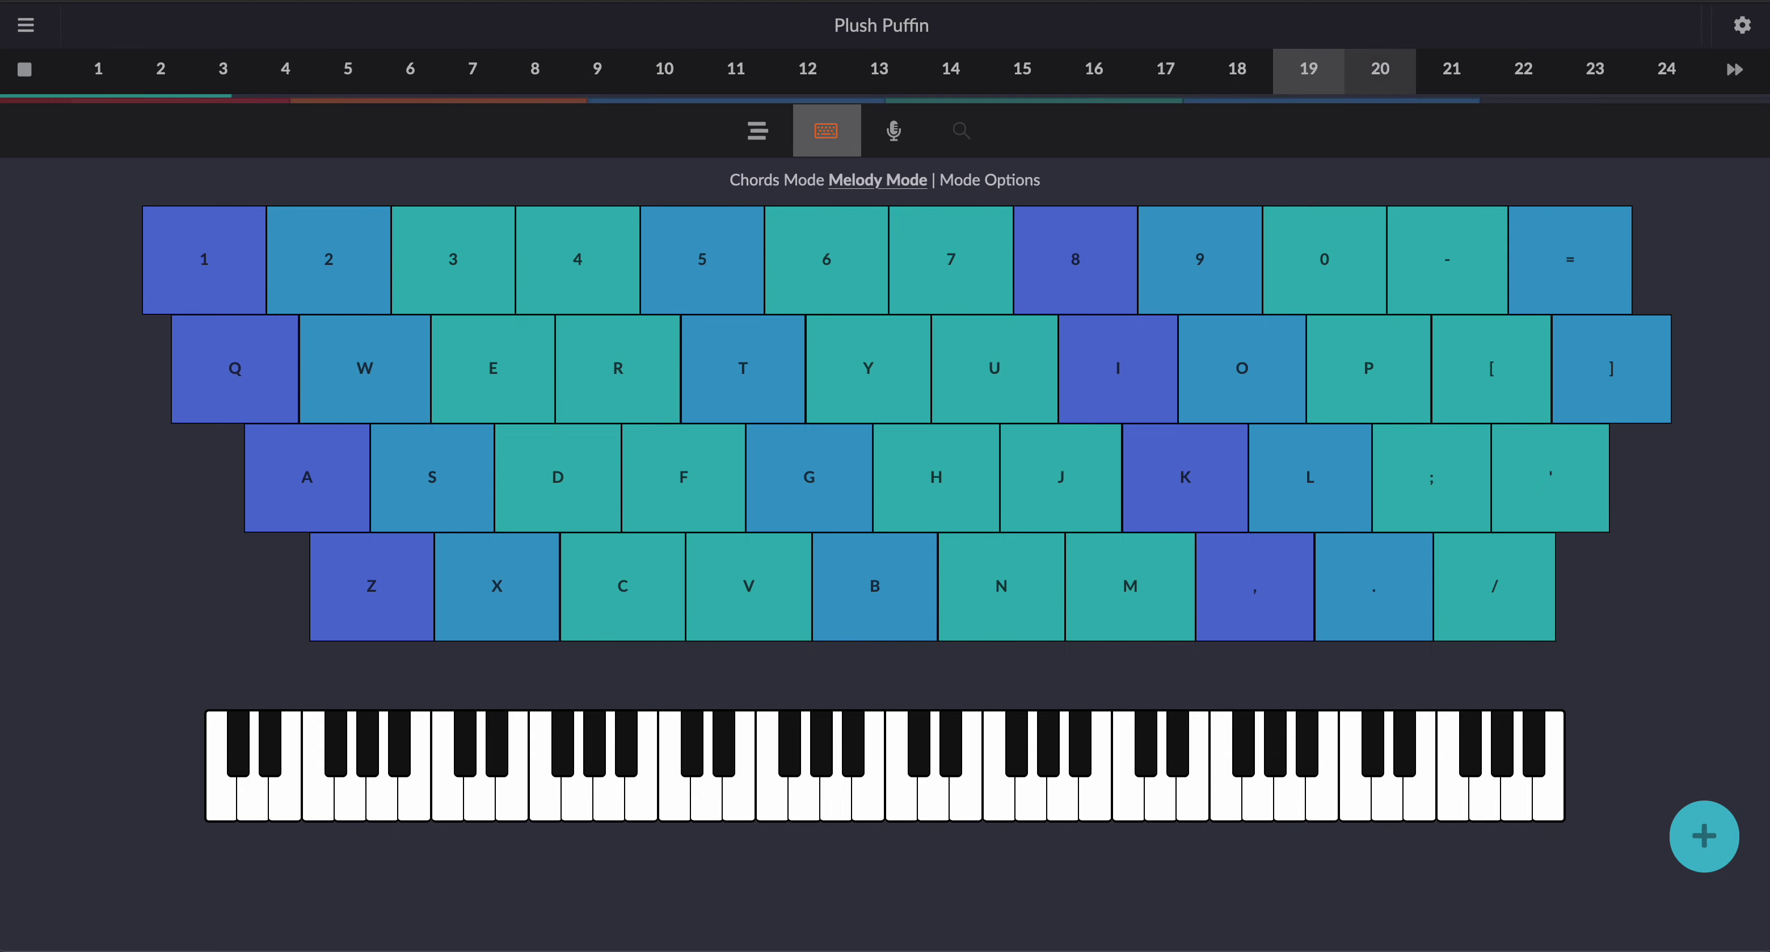
pyautogui.press('5')
pyautogui.press('4')
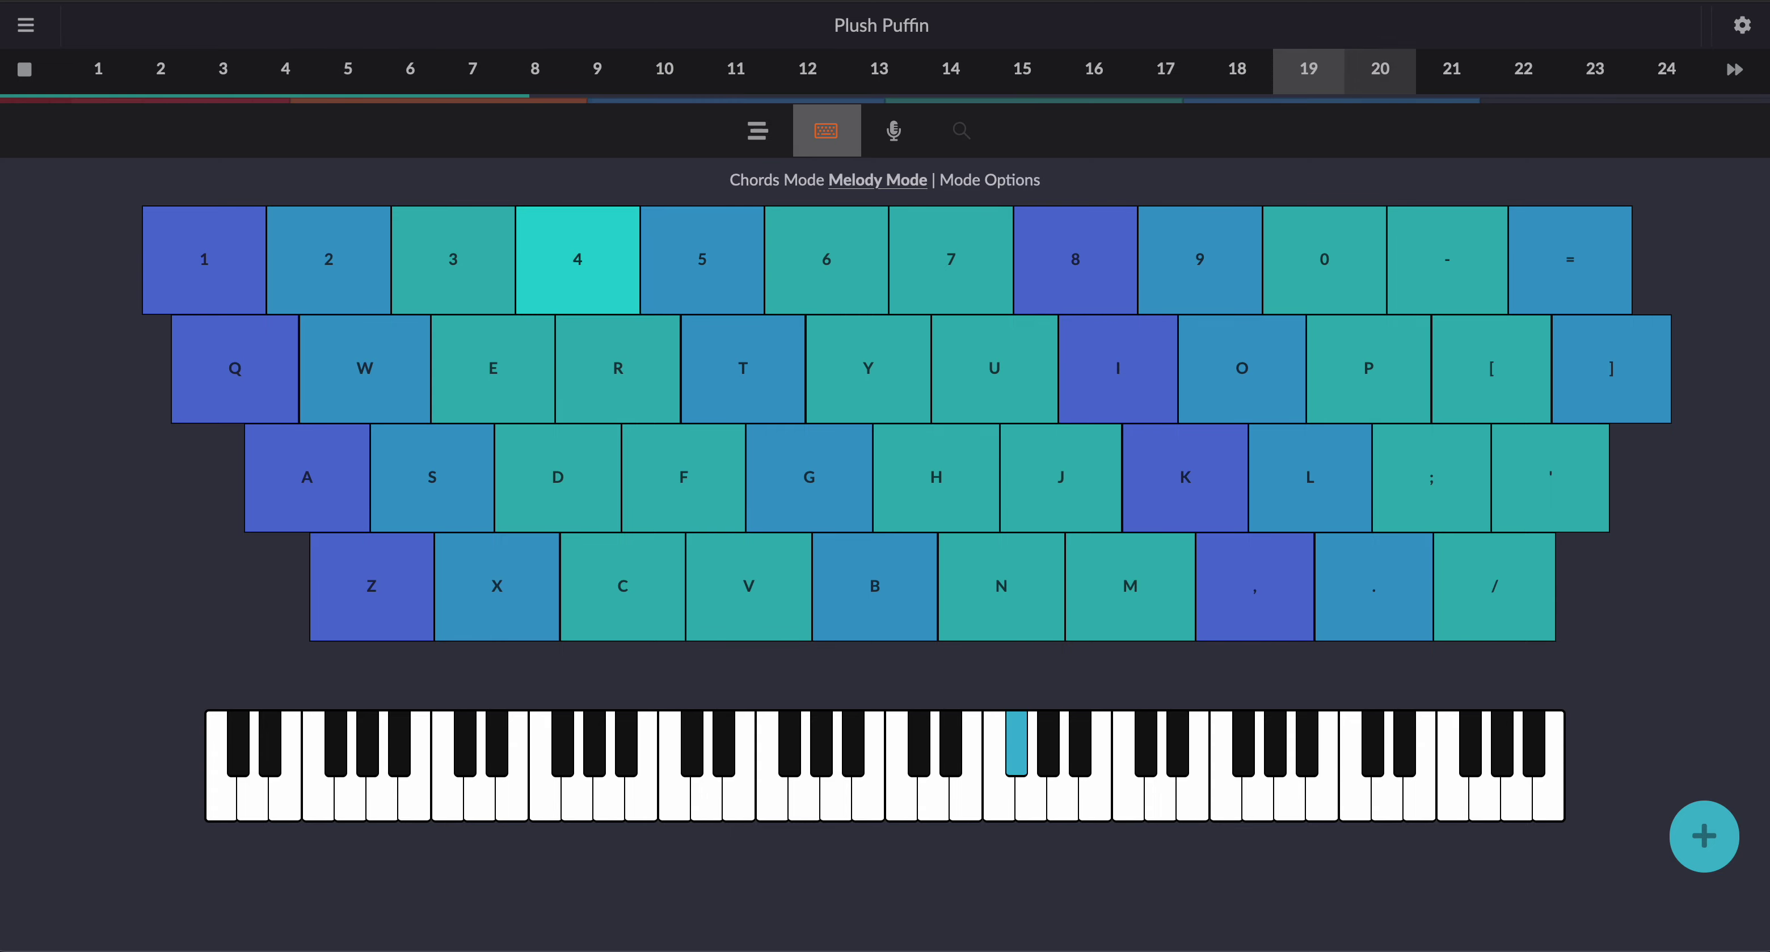
pyautogui.press('6')
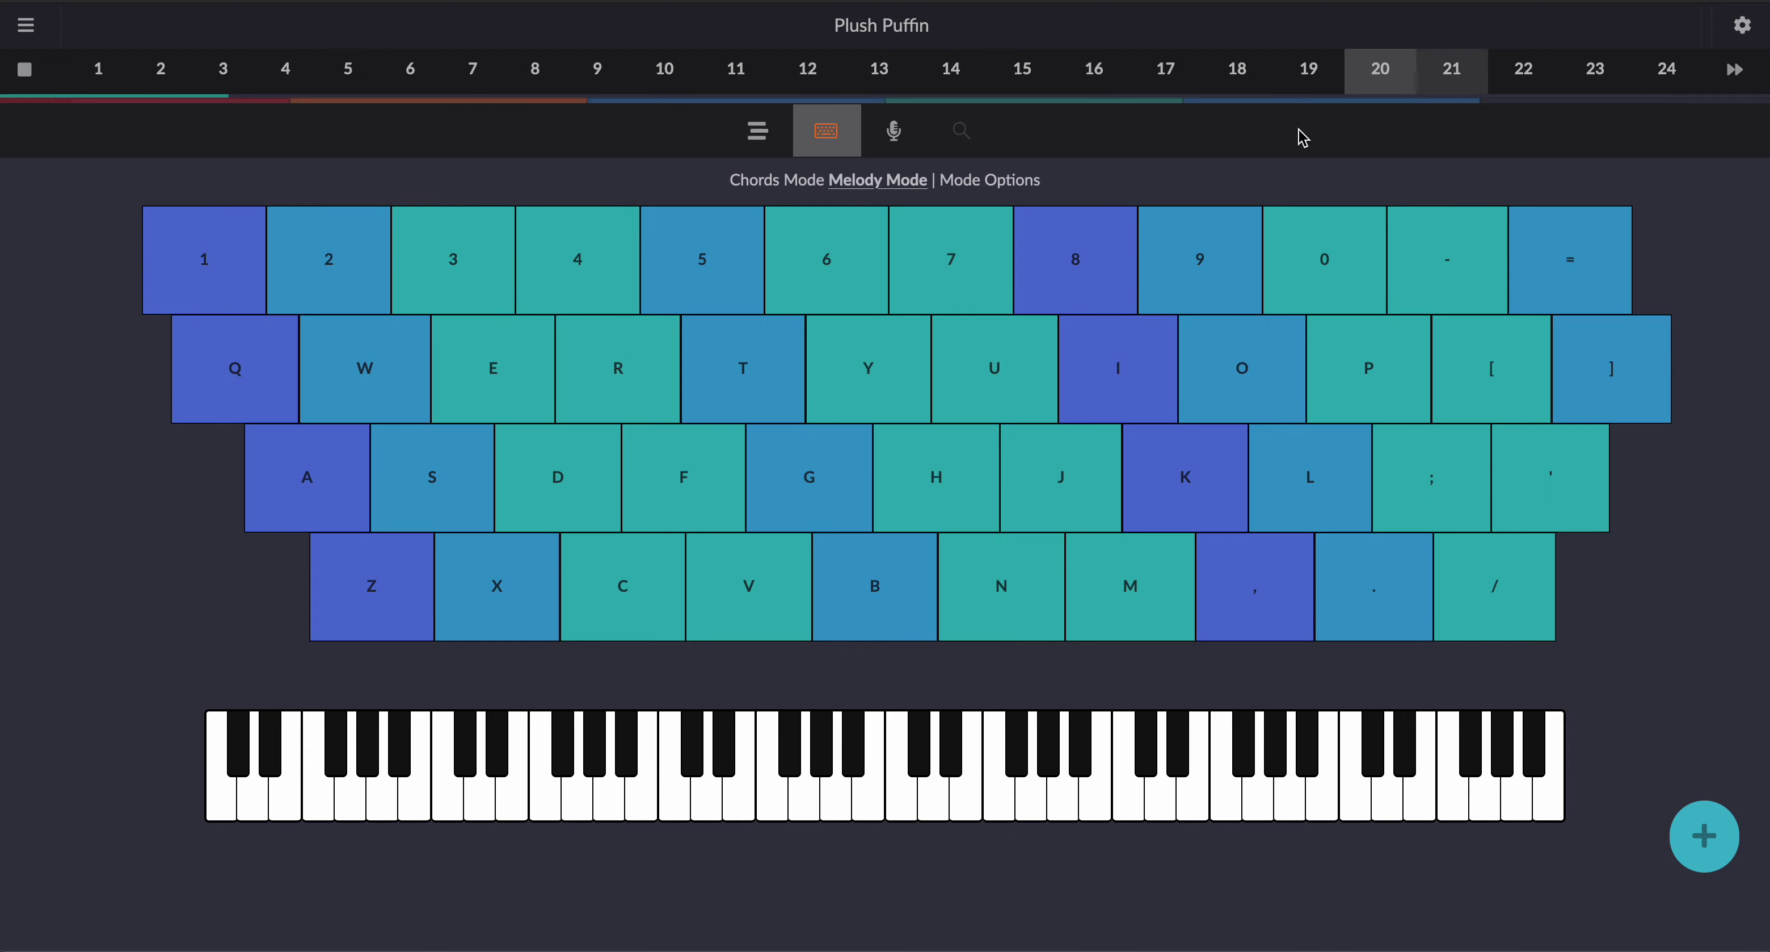
# Step: Change the Melody Mode instrument to Palm Pluck Open and close the mode options
pyautogui.click(1006, 193)
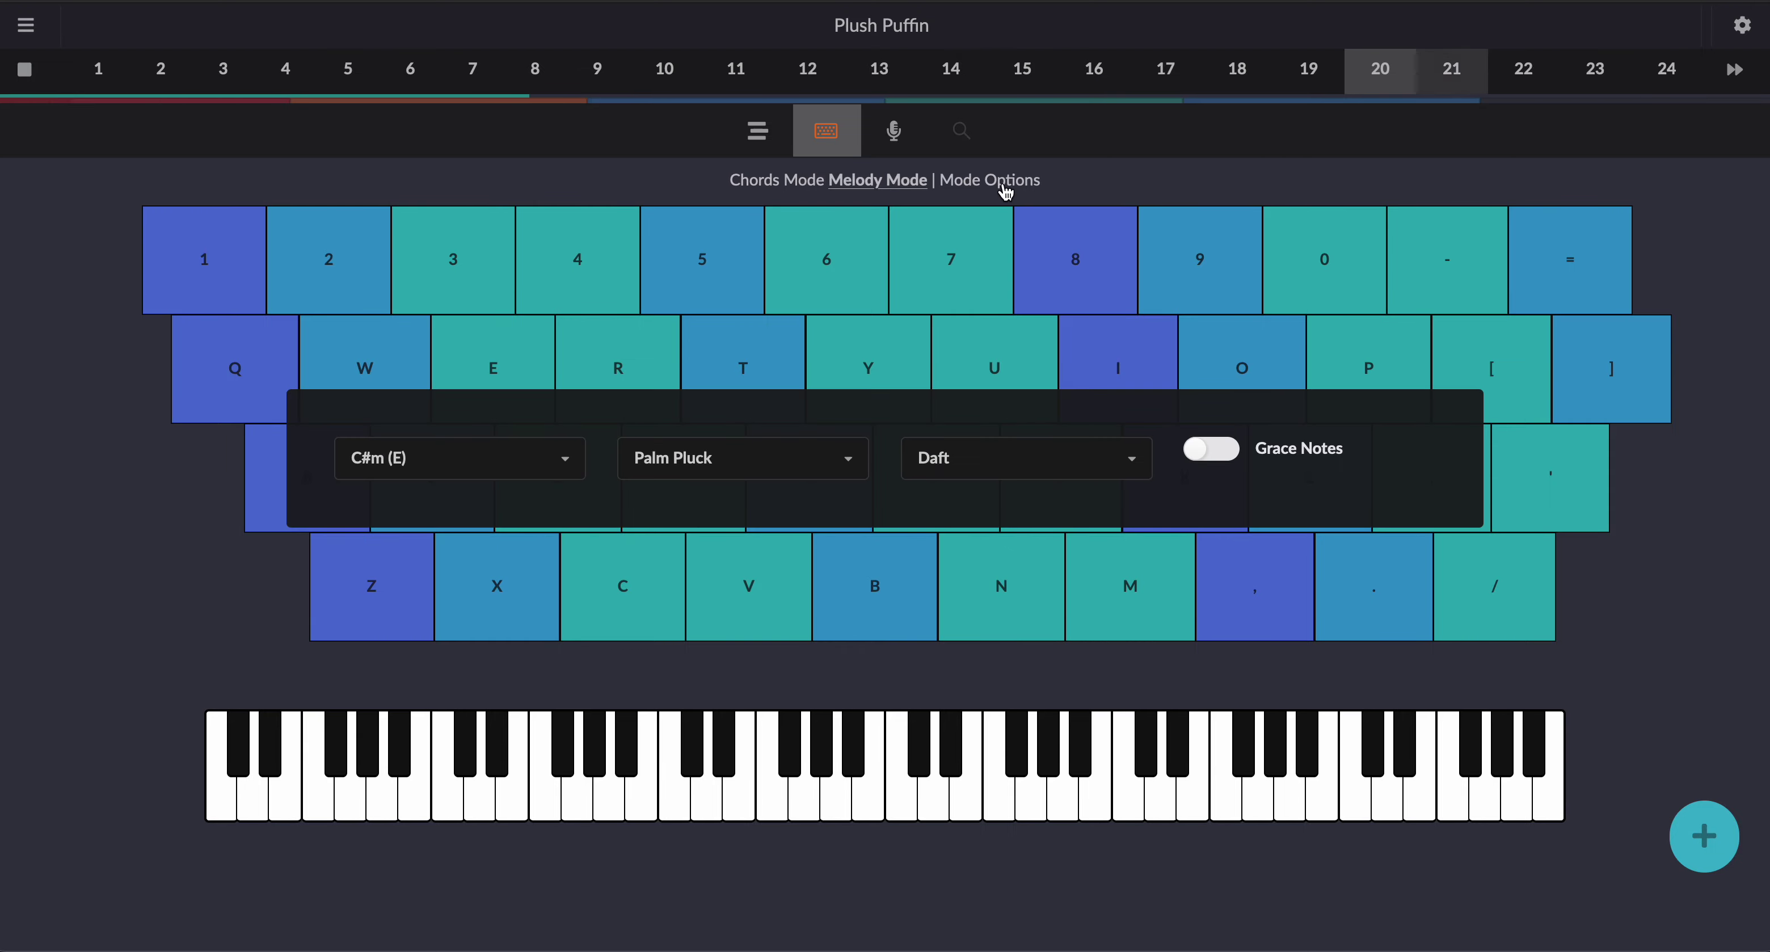
pyautogui.click(763, 464)
pyautogui.click(756, 615)
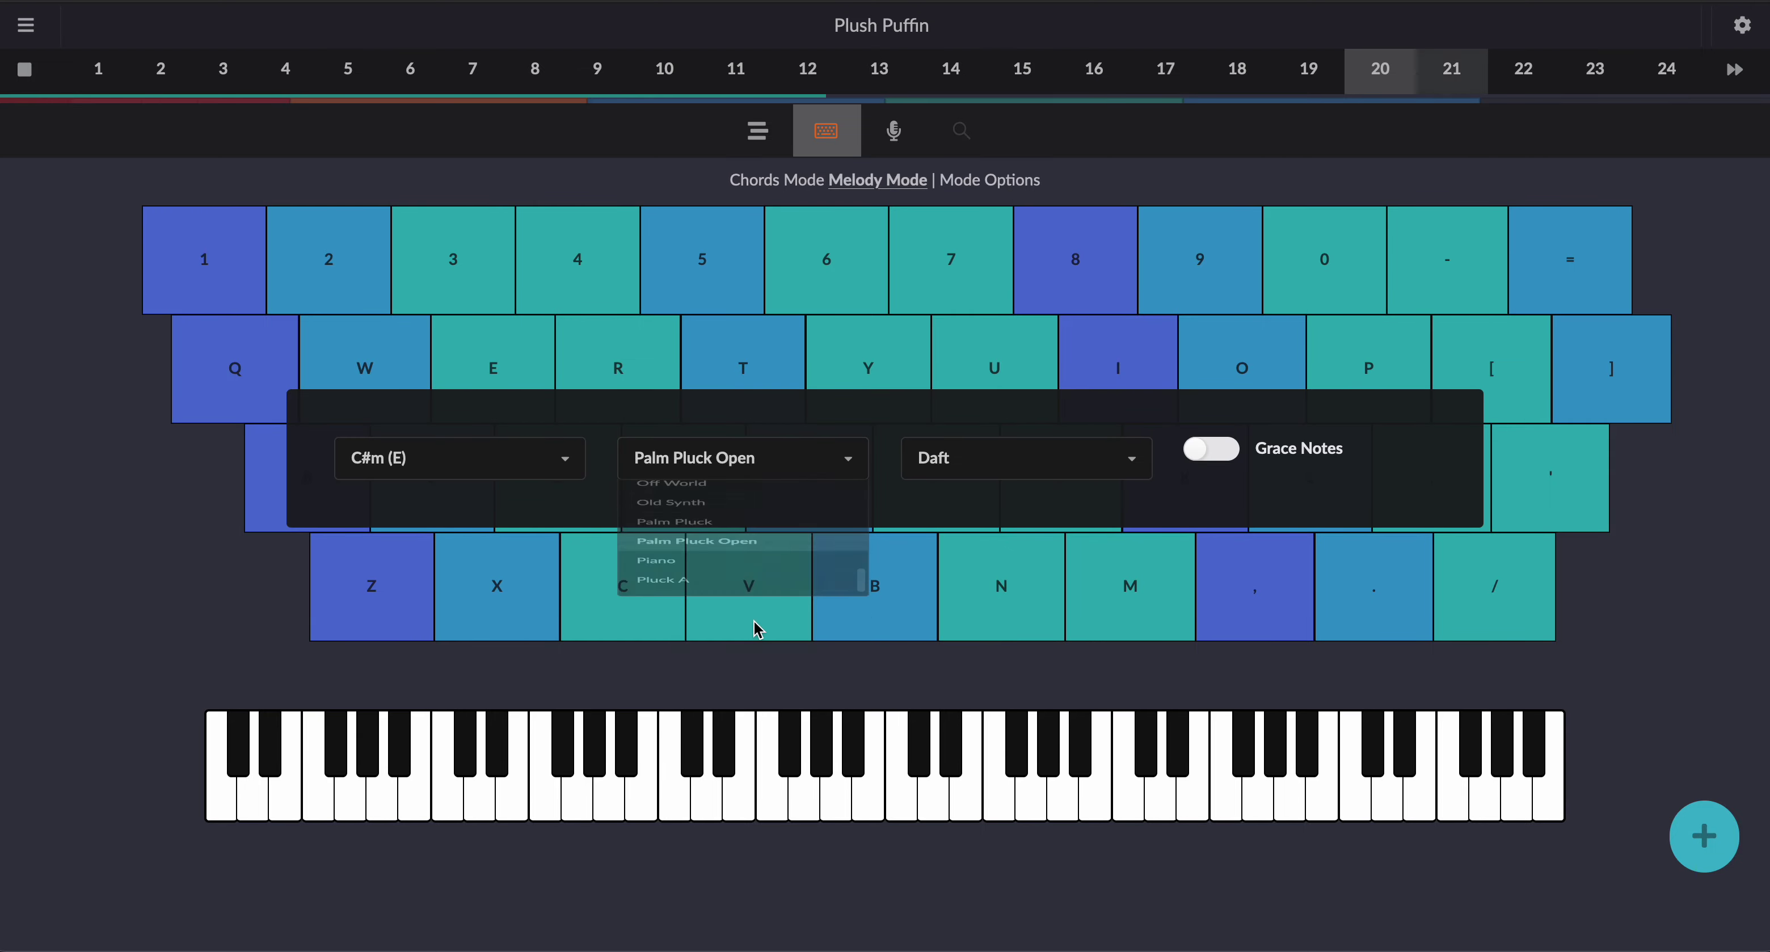
pyautogui.click(1724, 270)
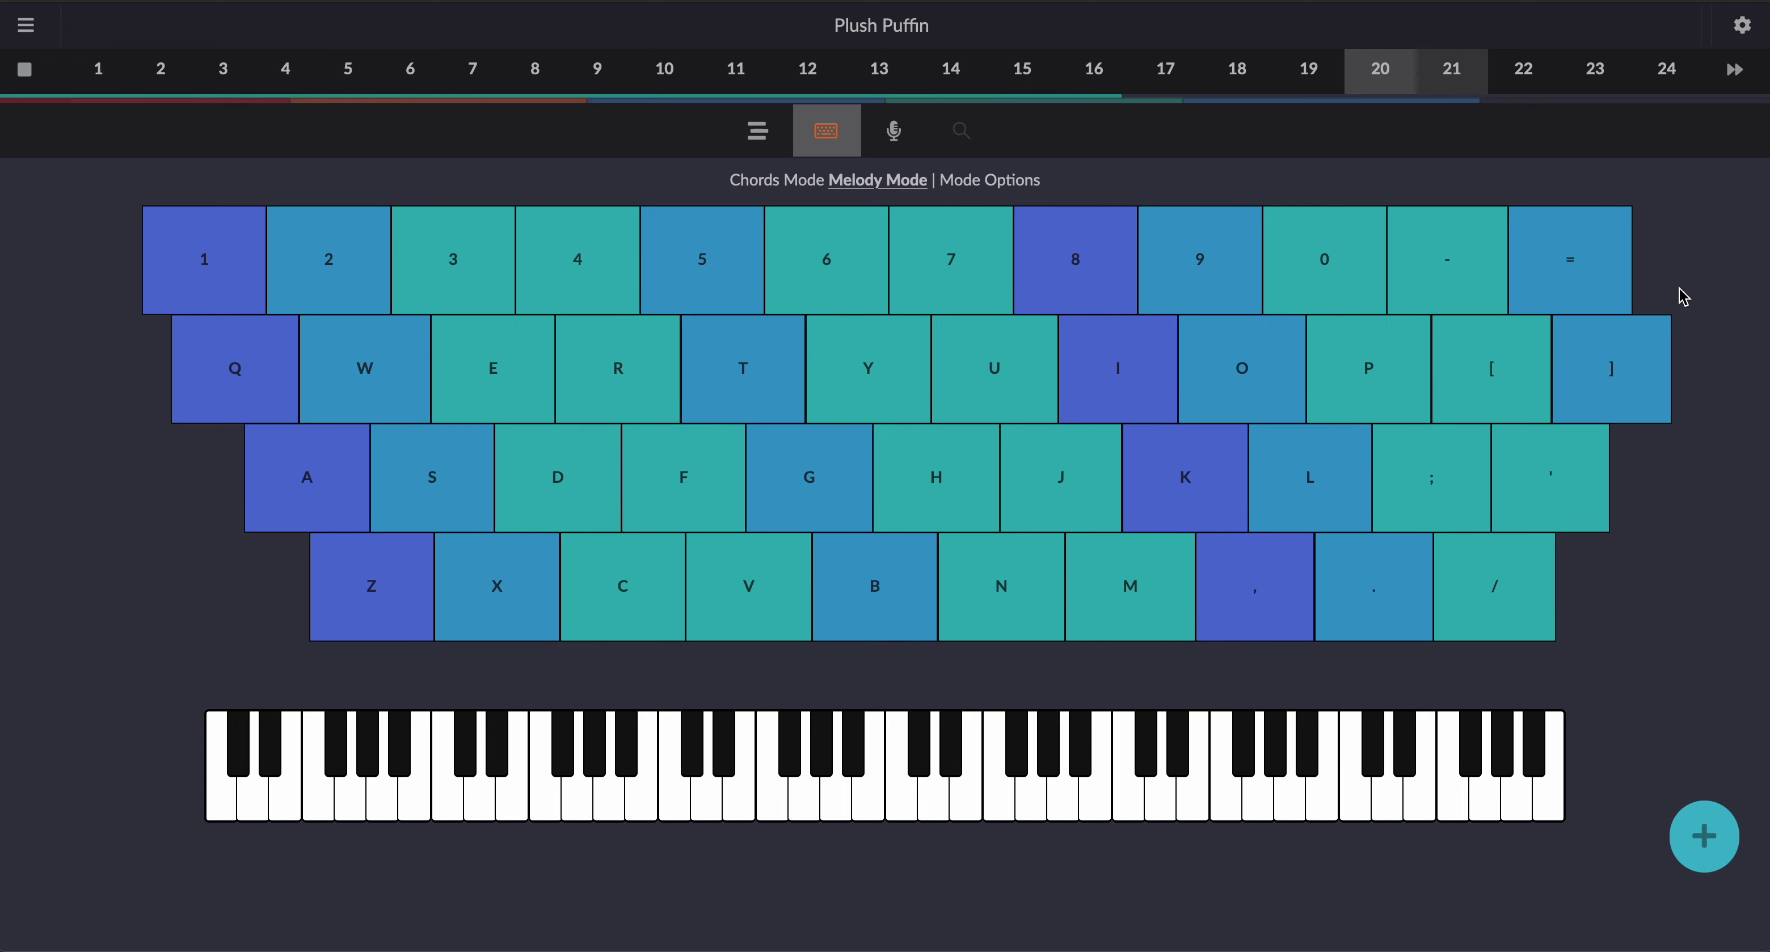
# Step: Play the melody with the Palm Pluck Open sound, starting with notes 2, 7, 6, 5, 6, 5 over the running loops
pyautogui.press('2')
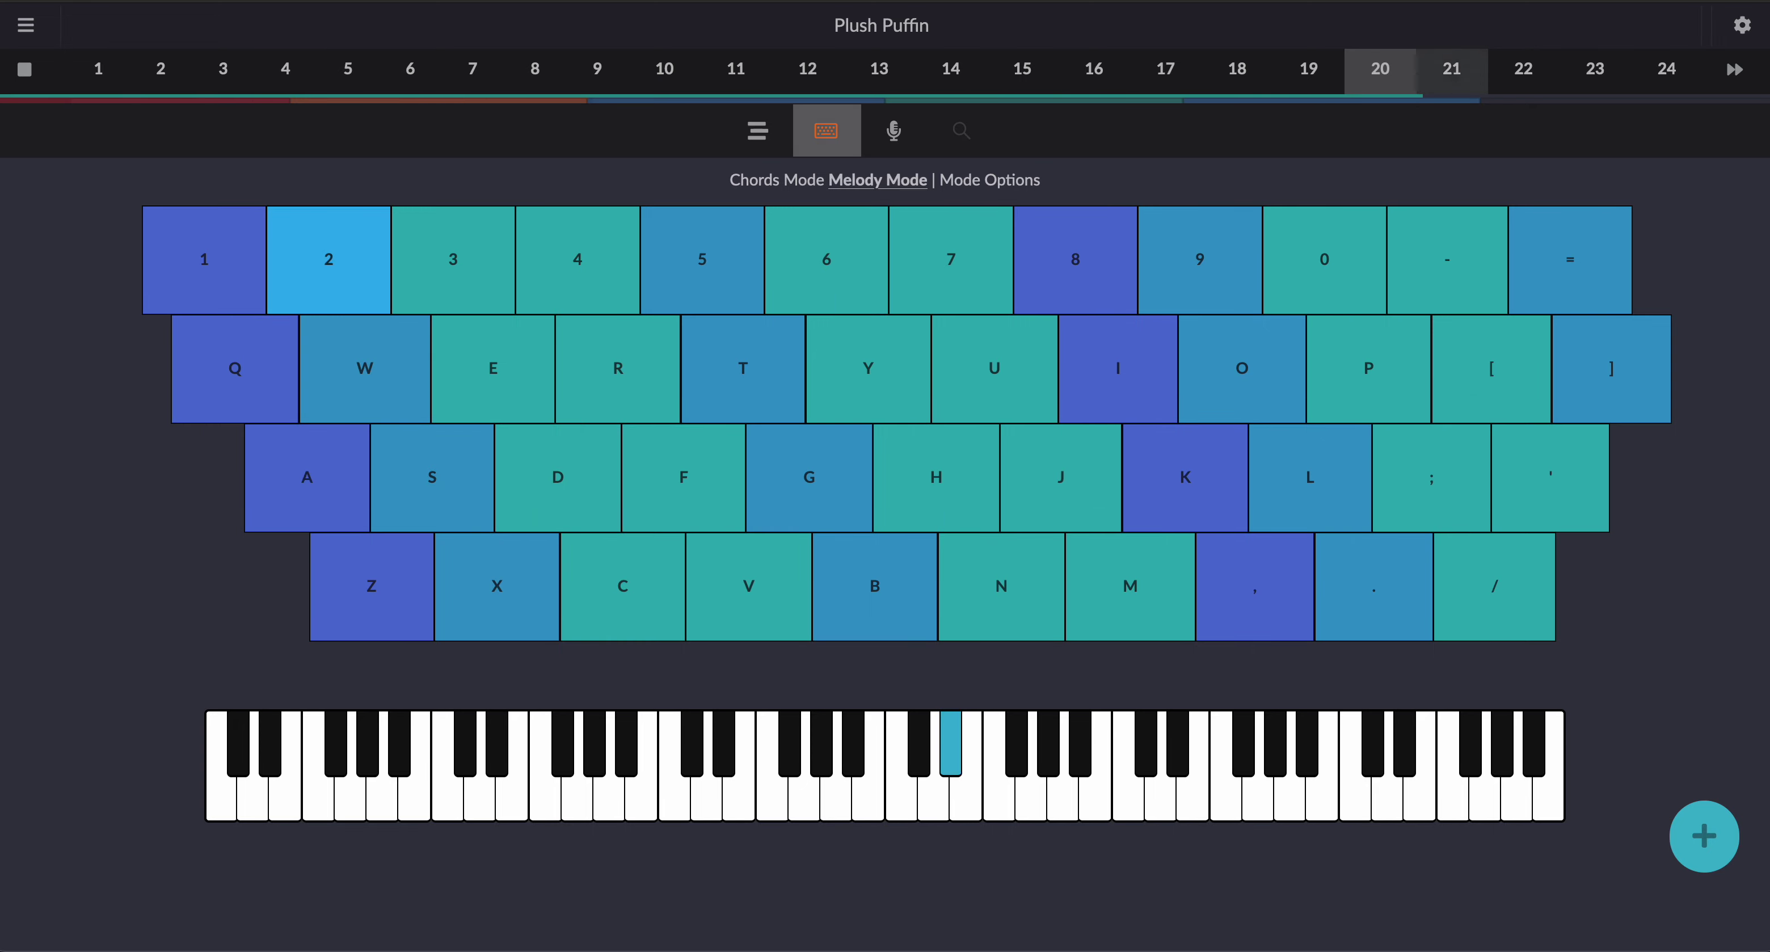
pyautogui.press('7')
pyautogui.press('6')
pyautogui.press('5')
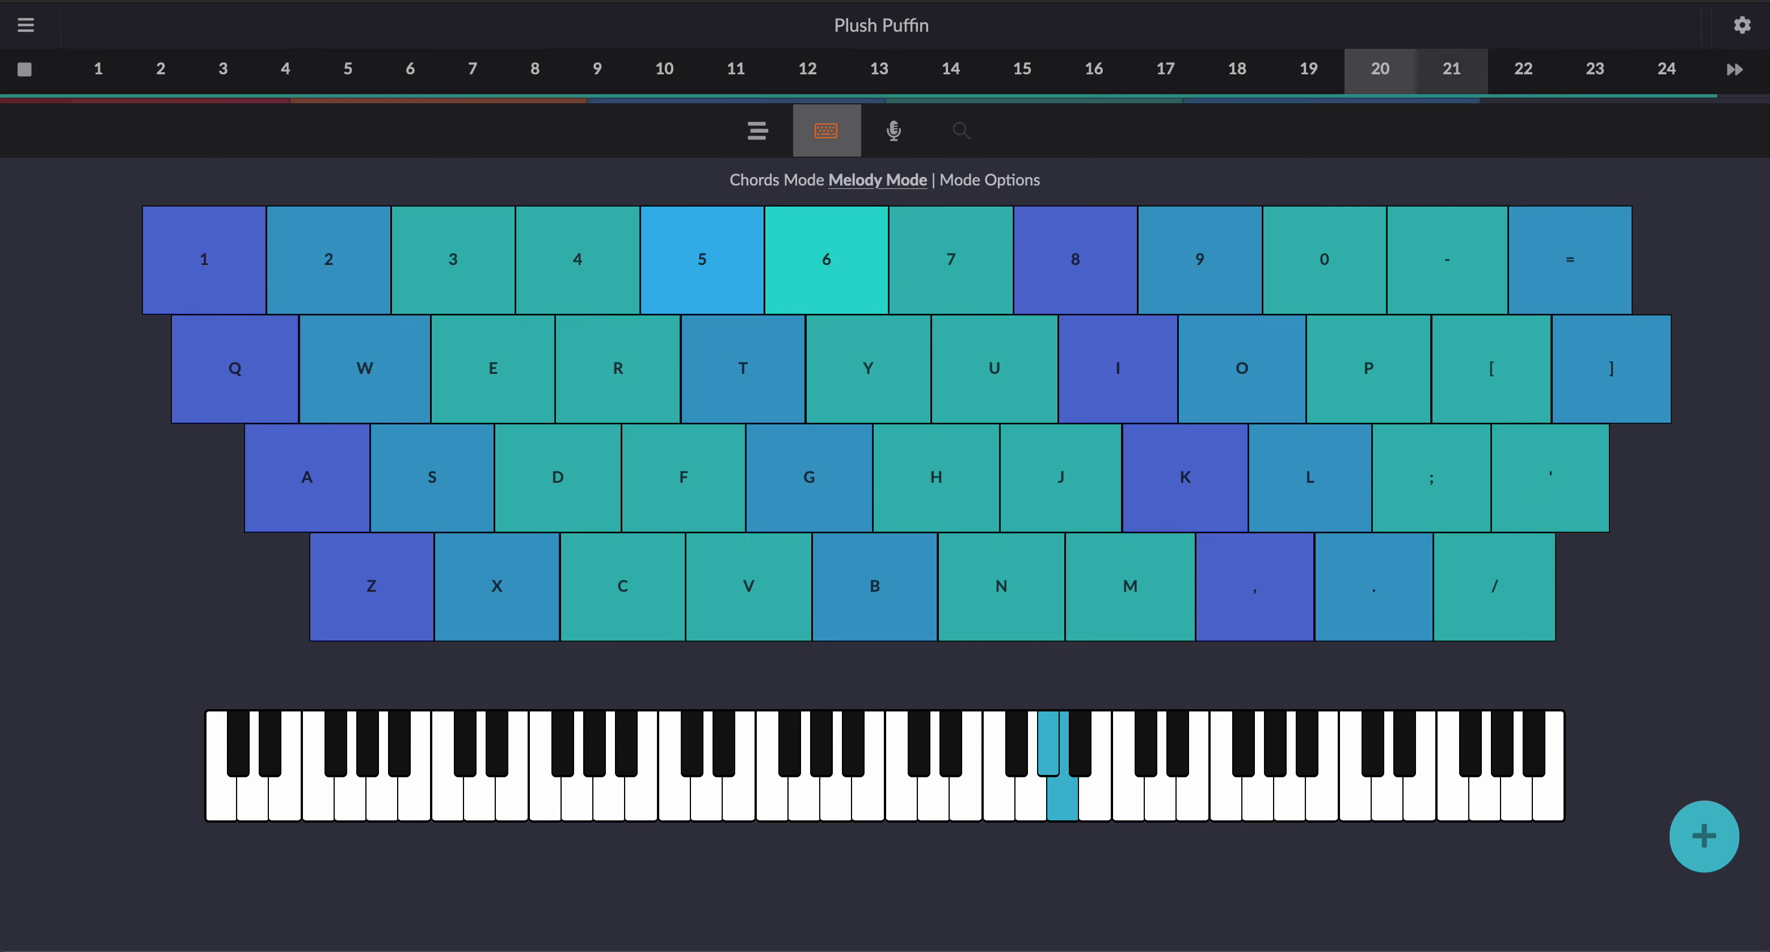
pyautogui.press('6')
pyautogui.press('5')
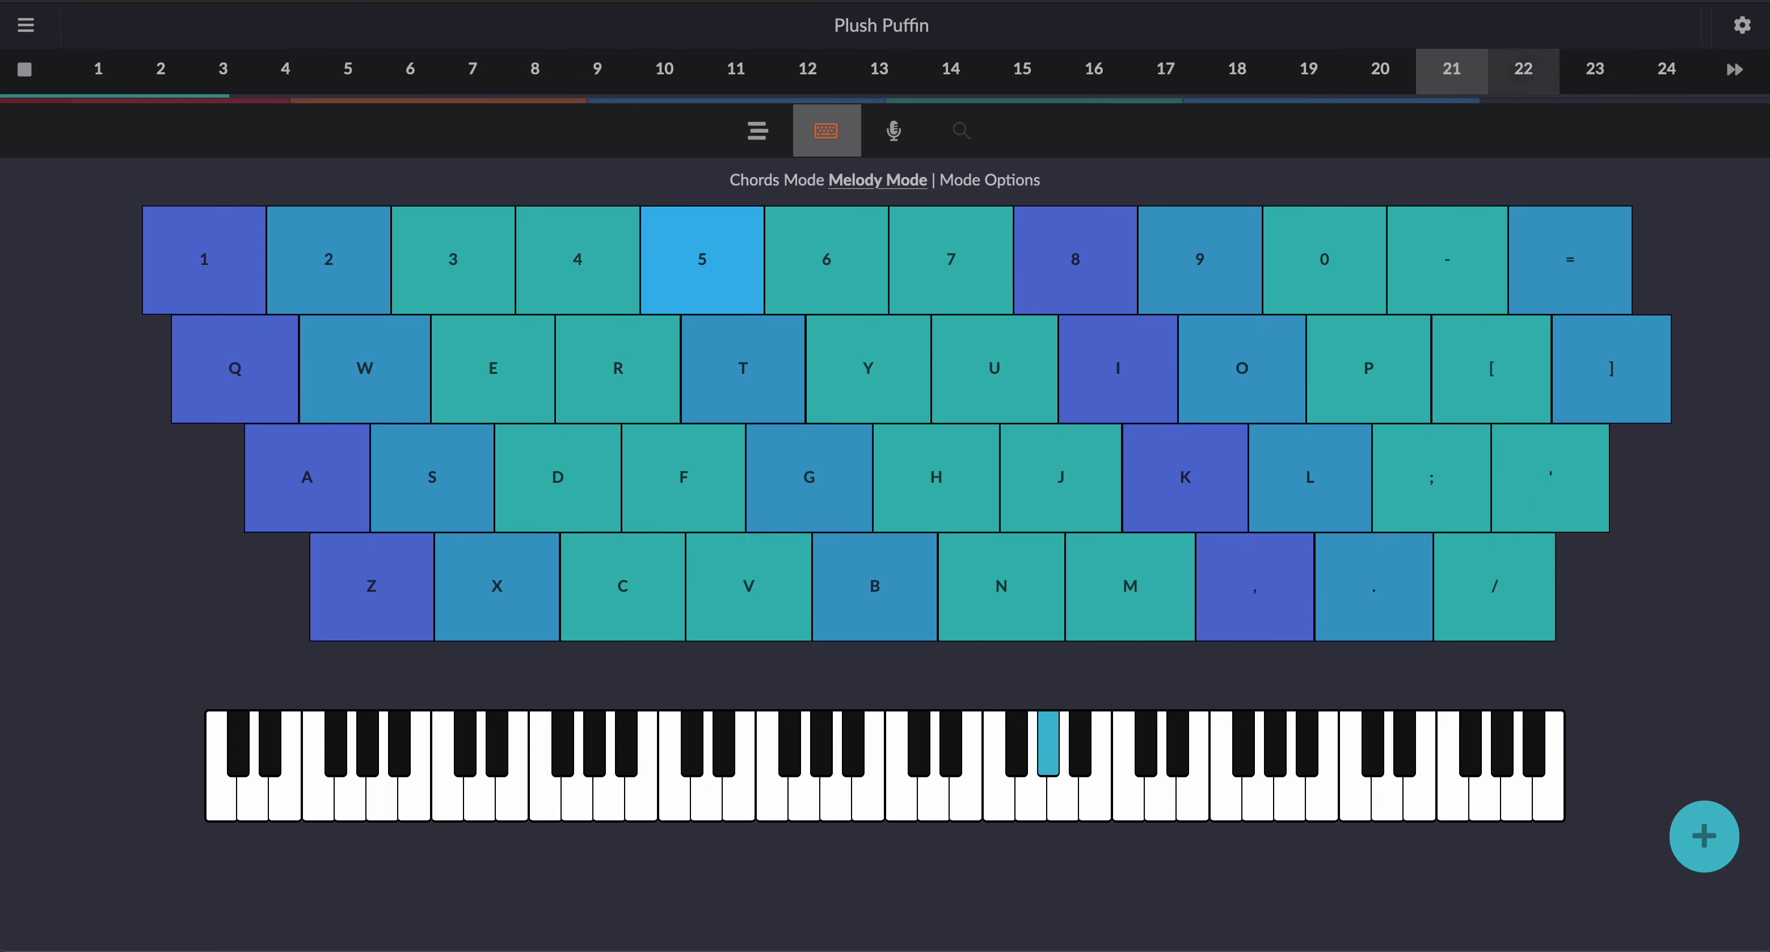
pyautogui.press('4')
pyautogui.press('6')
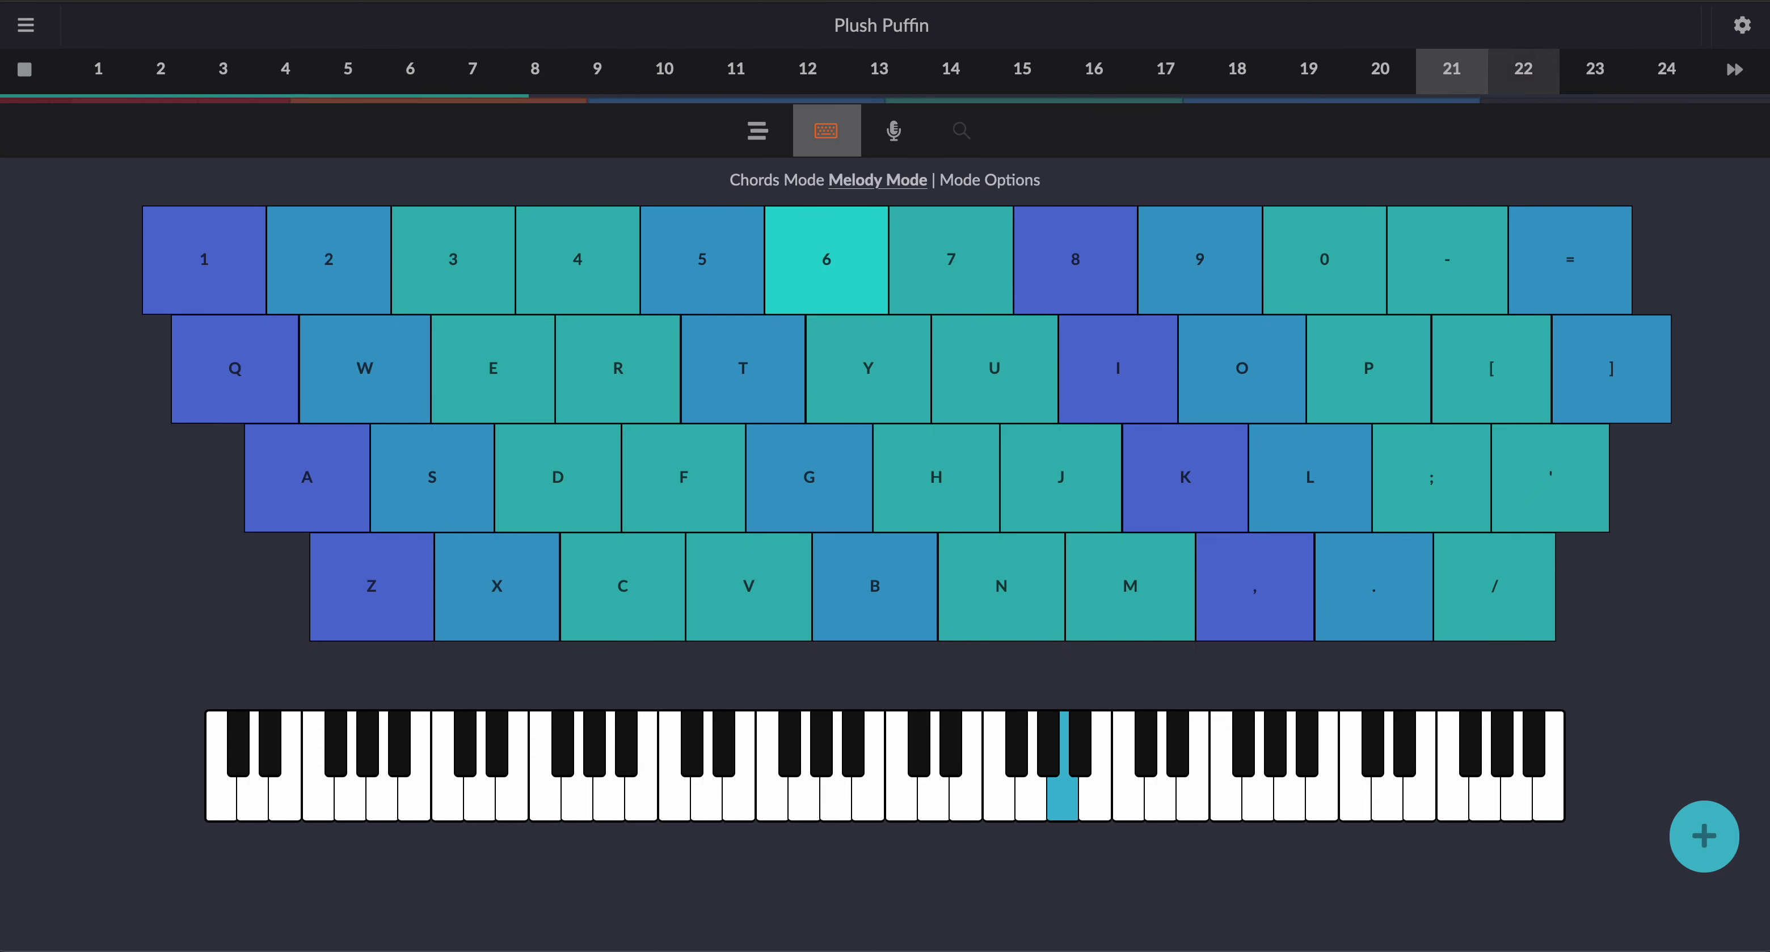
pyautogui.press('5')
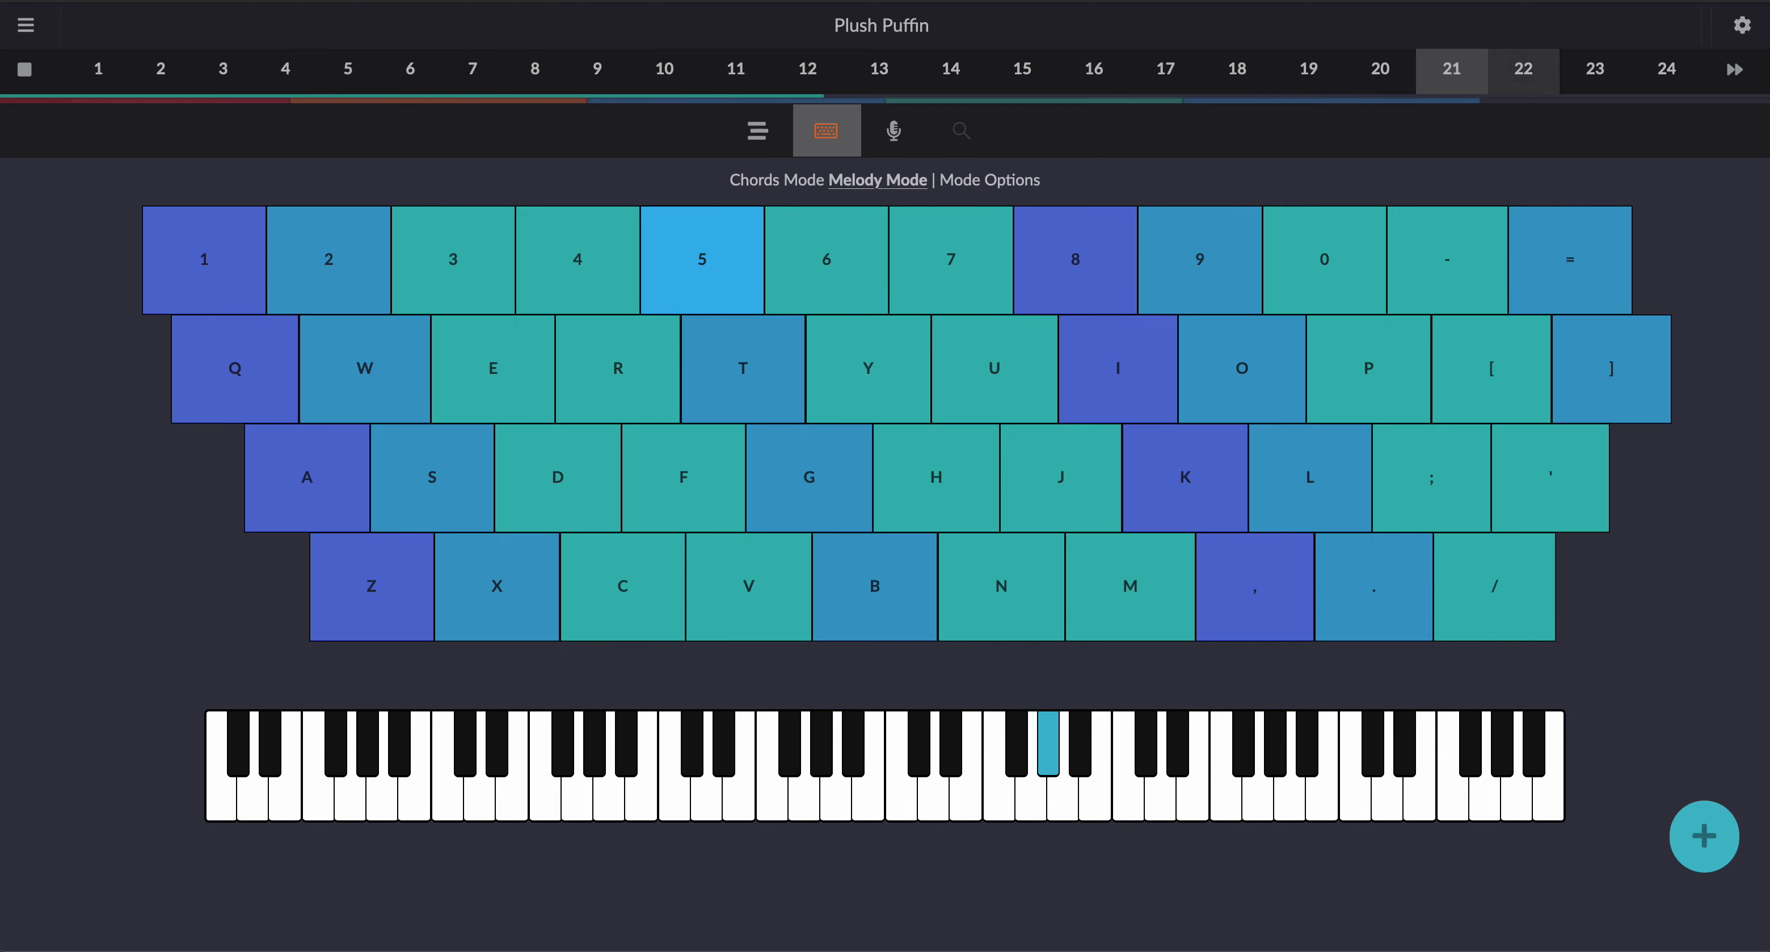
pyautogui.press('4')
pyautogui.press('3')
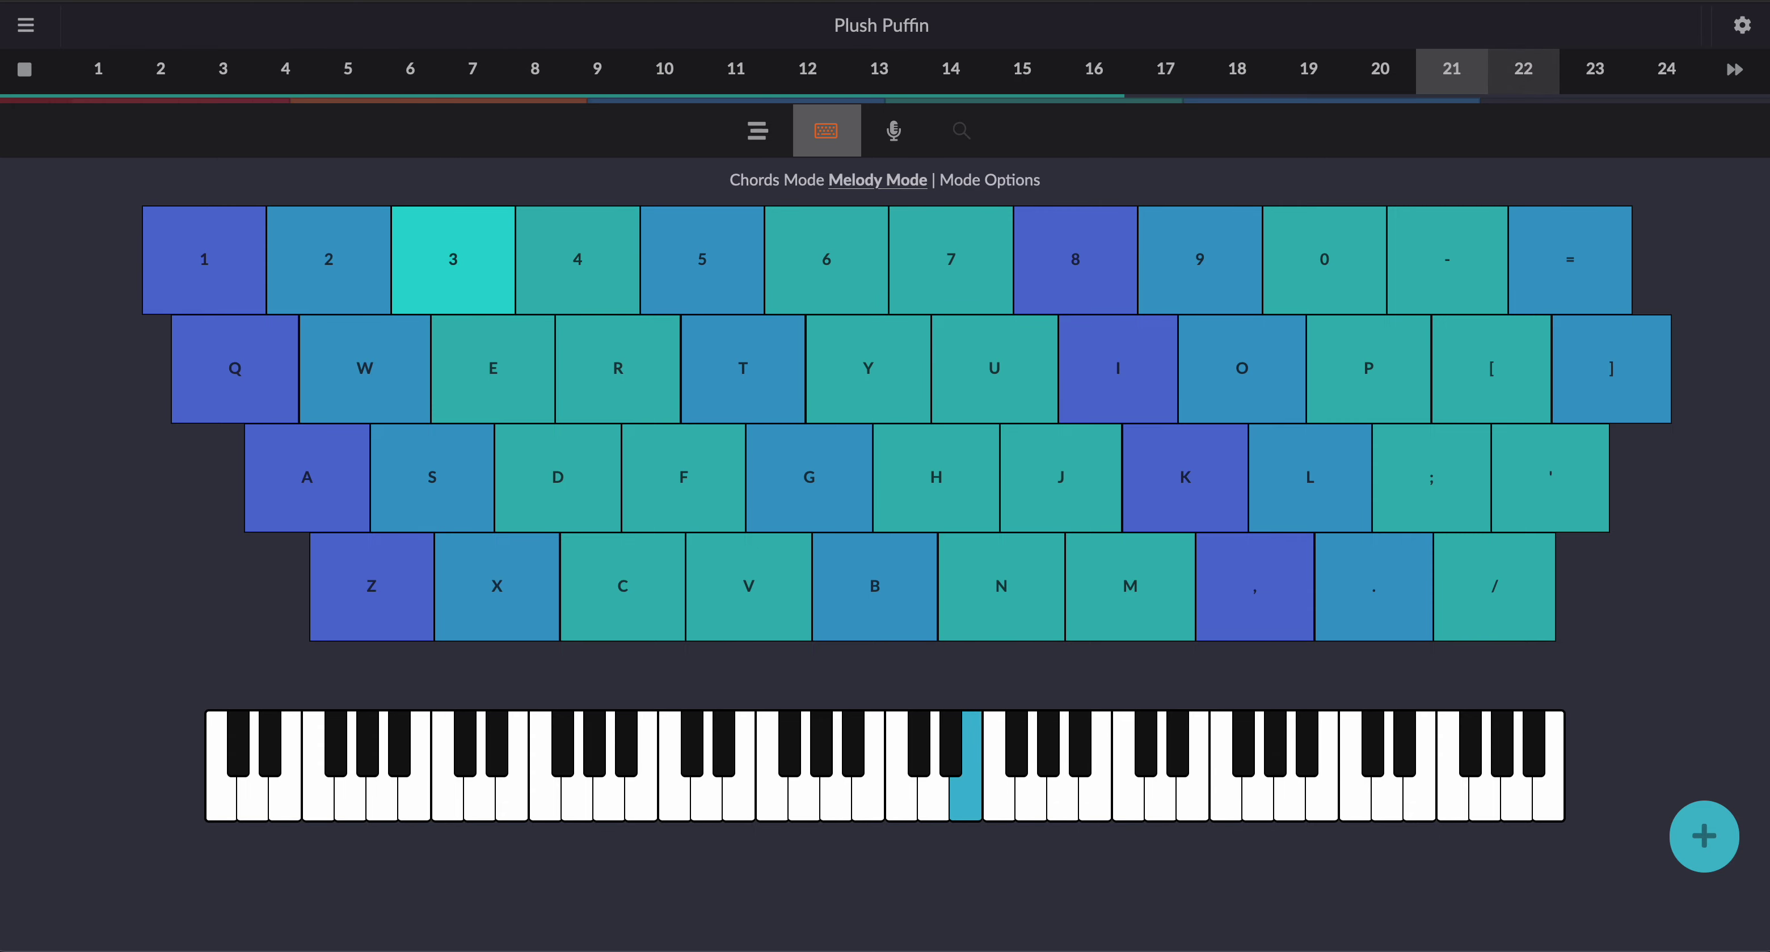
pyautogui.press('3')
pyautogui.press('2')
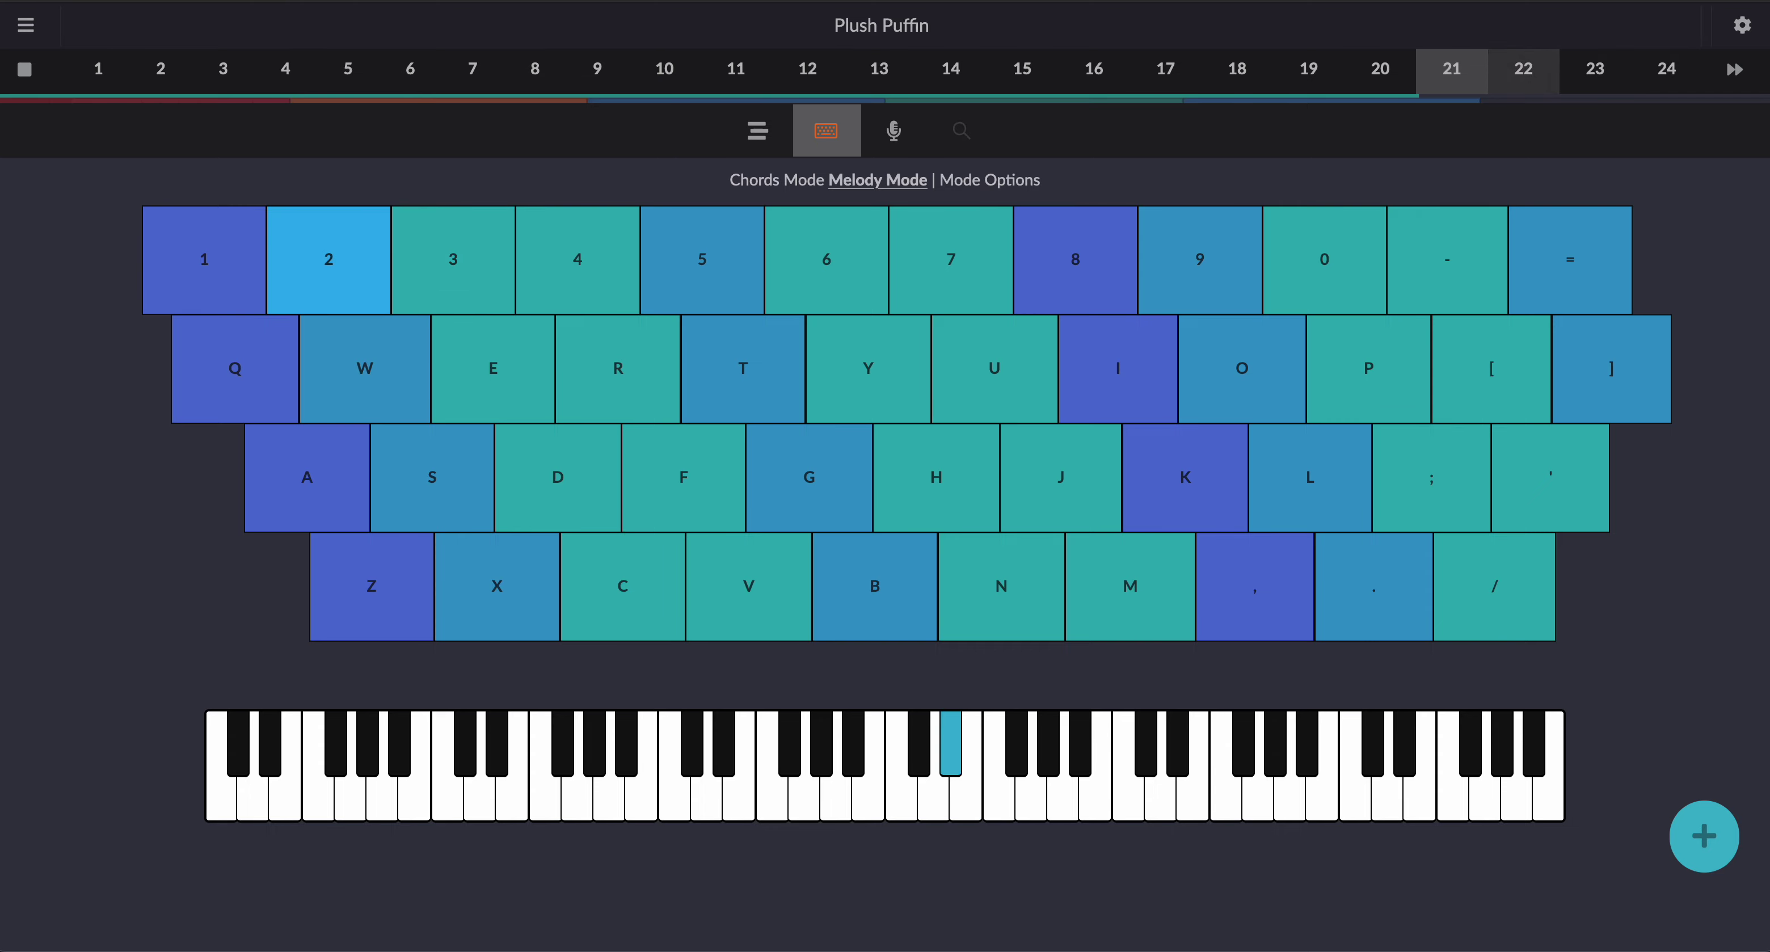
pyautogui.press('7')
pyautogui.press('6')
pyautogui.press('5')
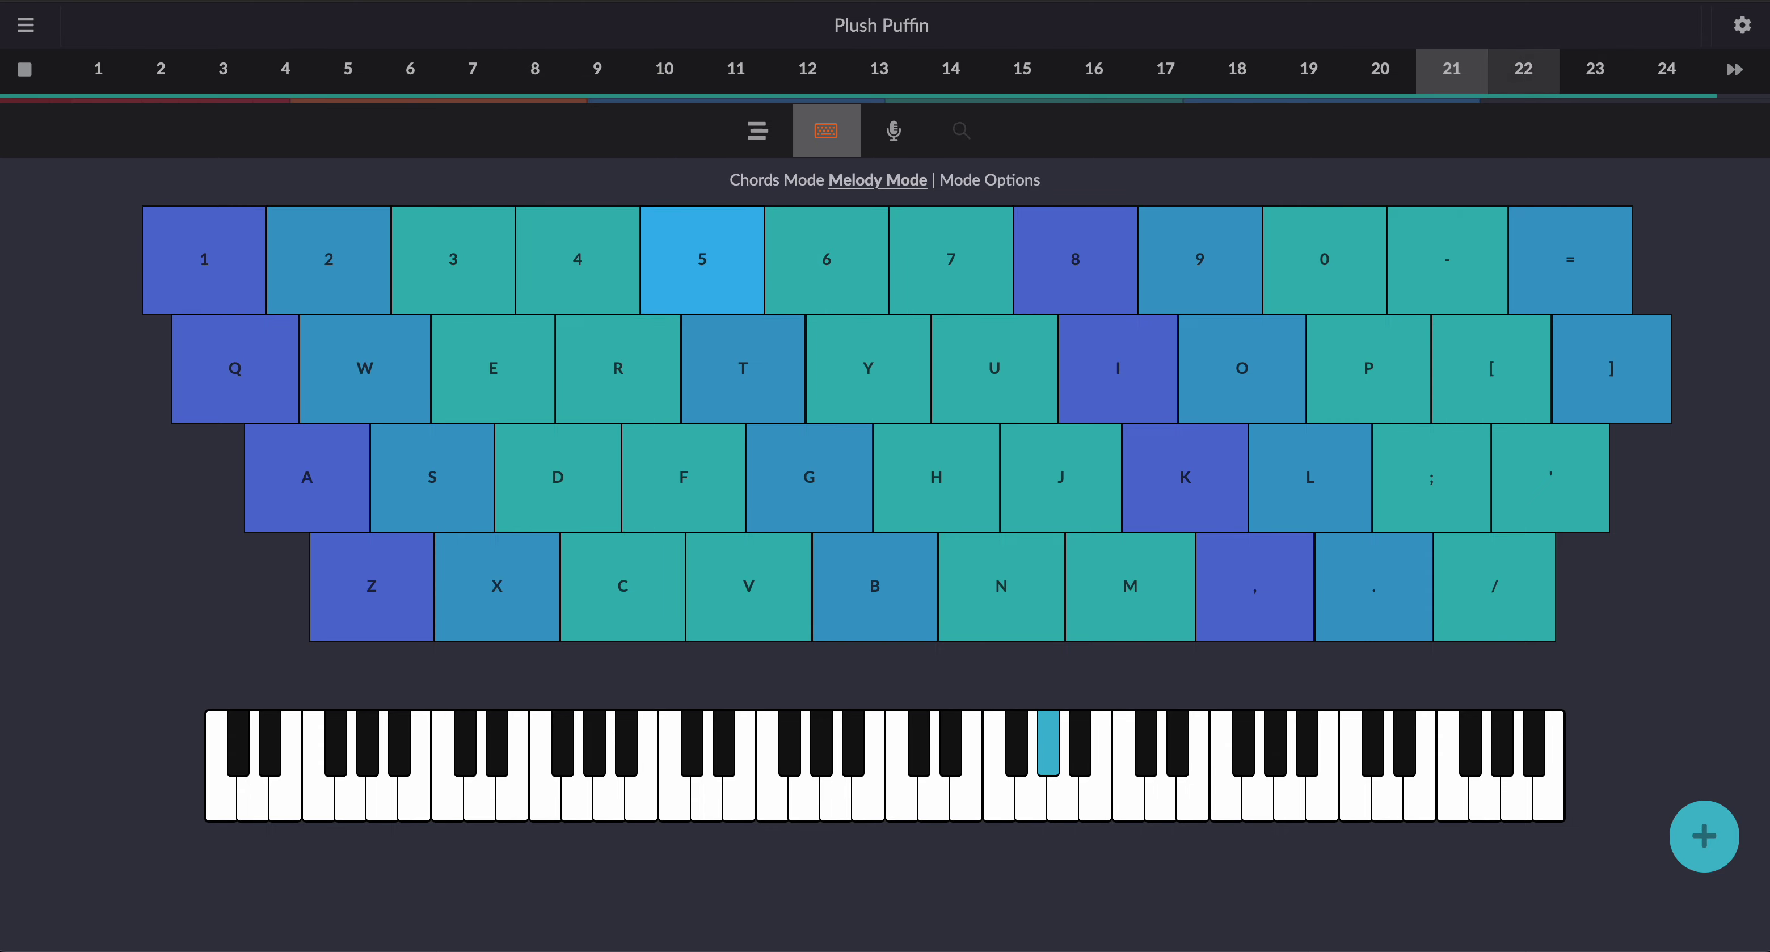
pyautogui.press('6')
pyautogui.press('5')
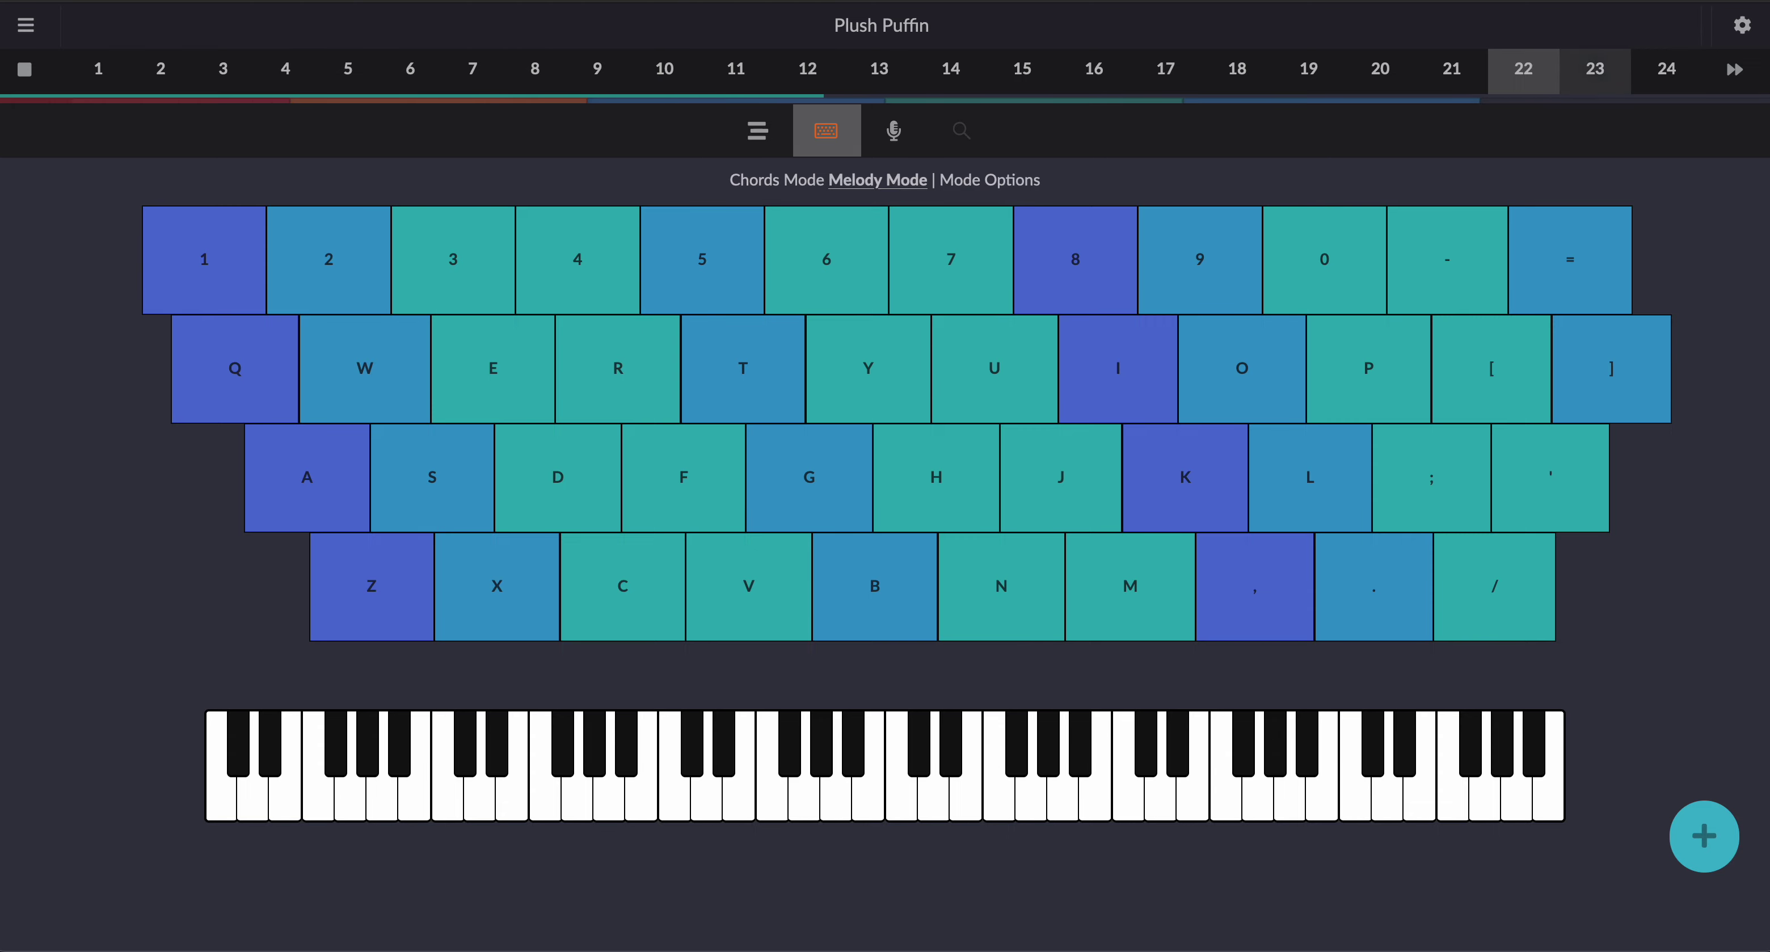
# Step: Switch the play keyboard to Chords Mode, then leave it and return to the project's loops
pyautogui.click(804, 189)
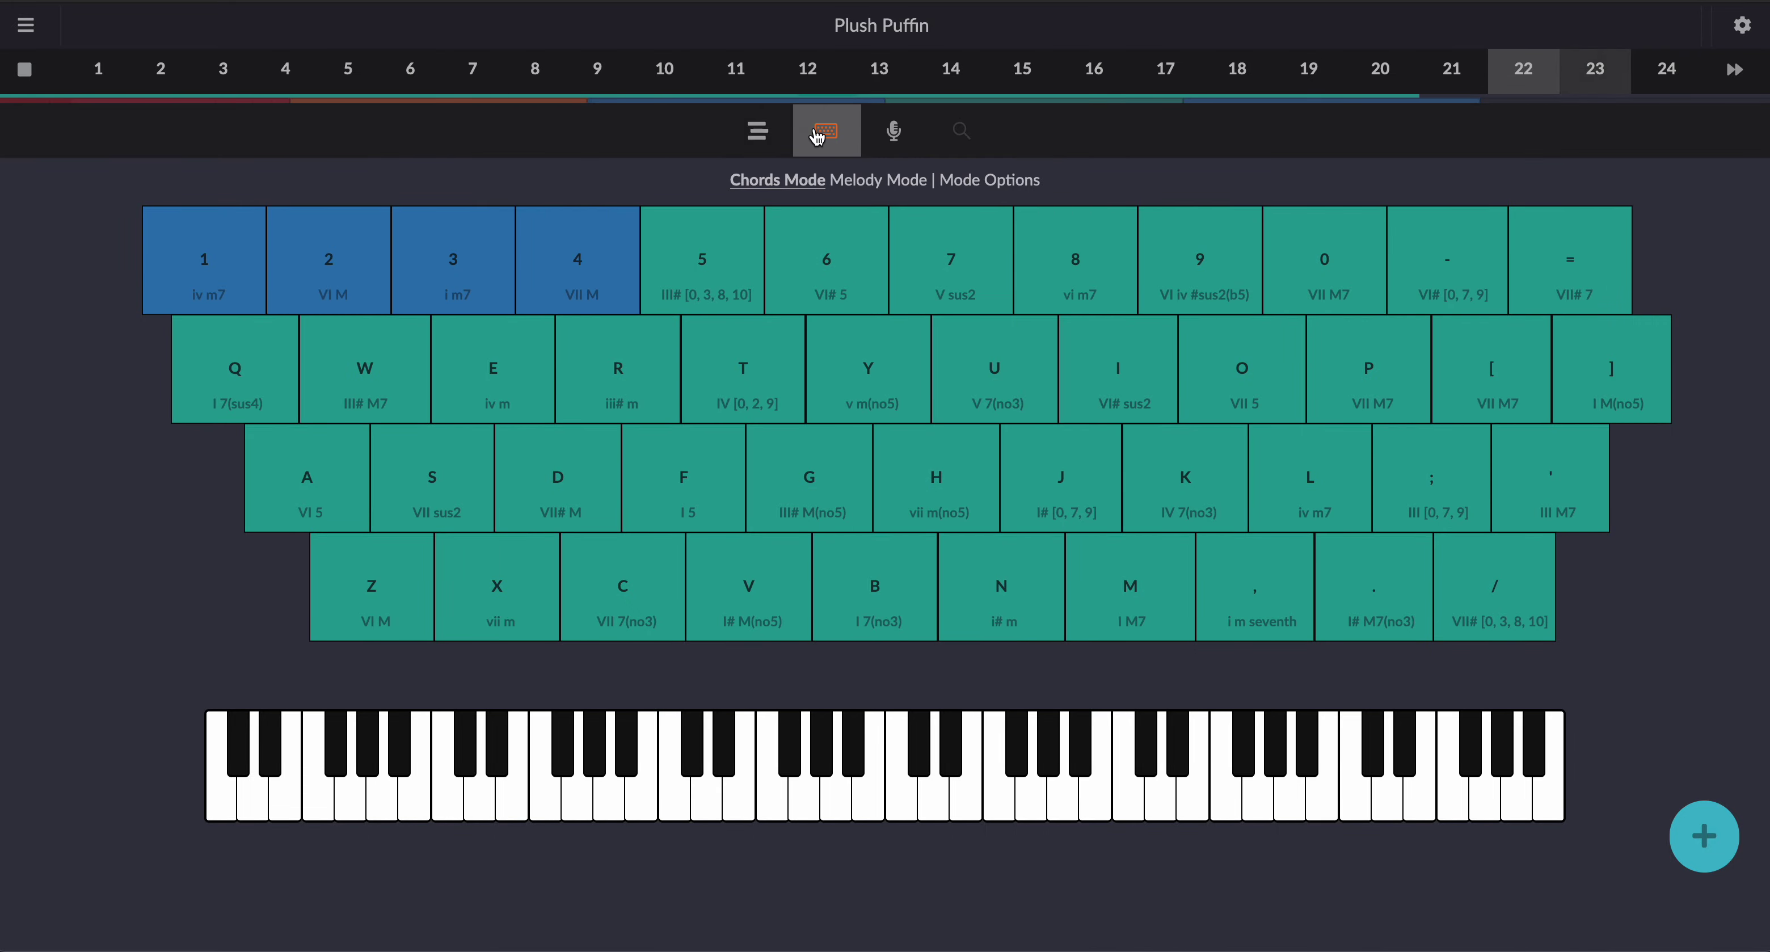
pyautogui.click(785, 140)
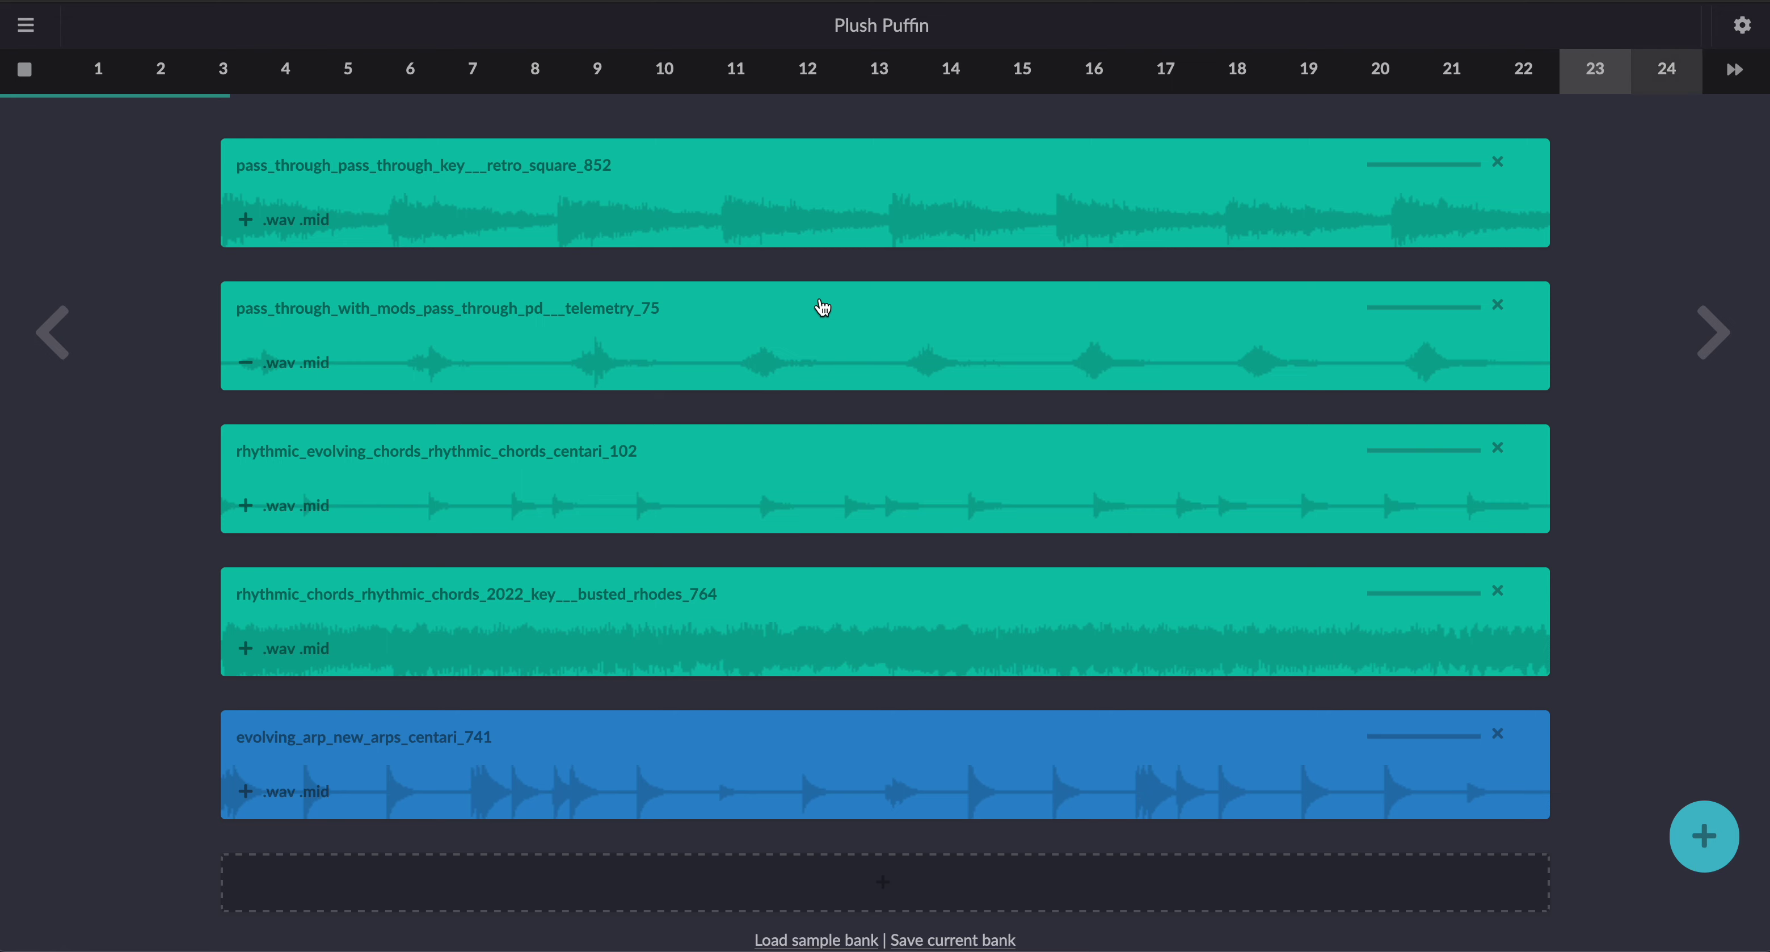
# Step: Start playback of the pass_through_with_mods_pass_through_pd___telemetry_75 loop
pyautogui.click(795, 320)
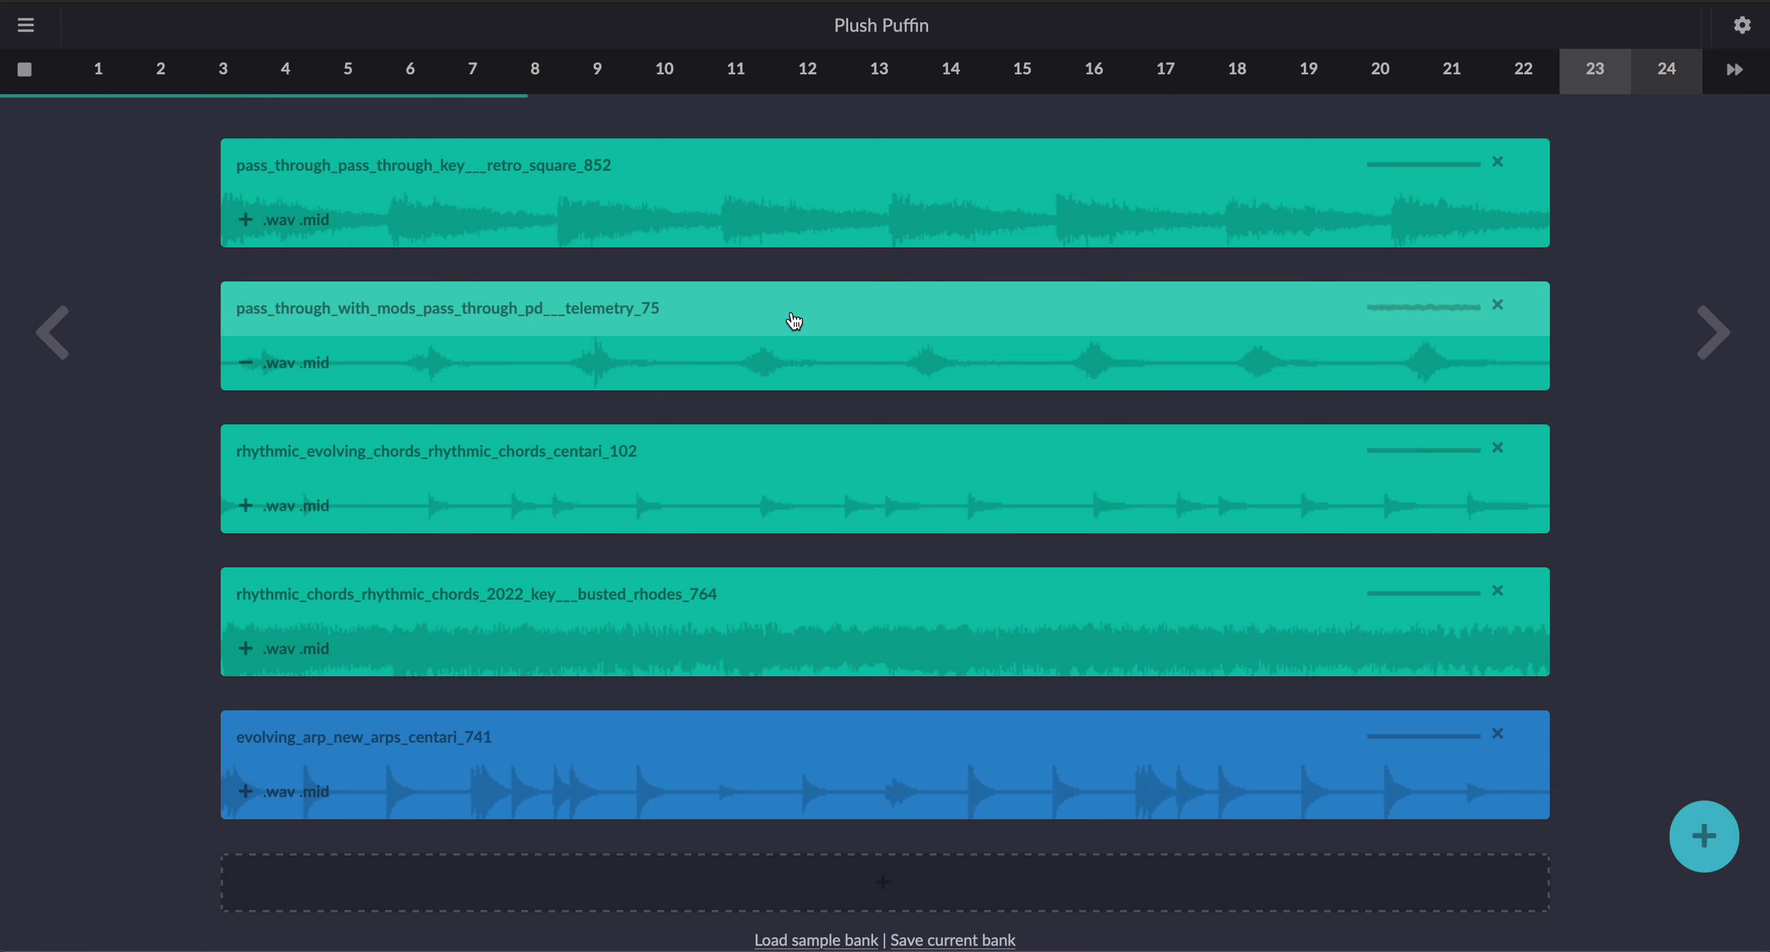
# Step: Stop the pass_through_with_mods_pass_through_pd___telemetry_75 loop and trigger the rhythmic_evolving_chords_rhythmic_chords_centari_102 loop
pyautogui.click(794, 320)
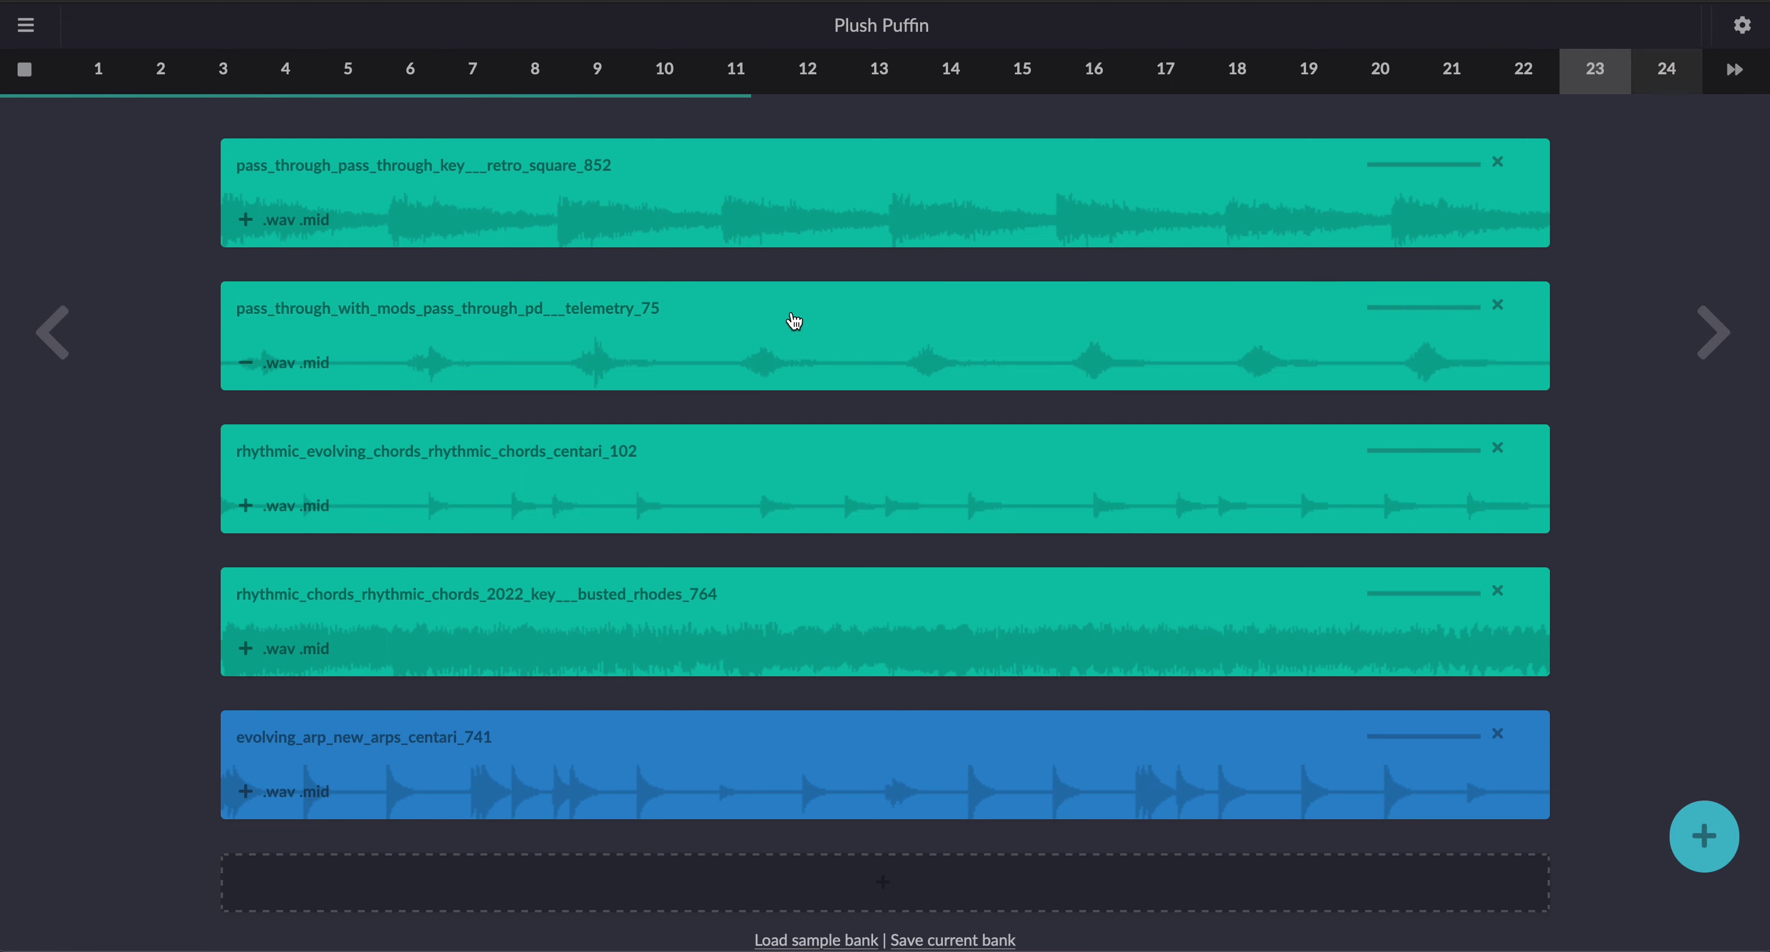
pyautogui.click(760, 463)
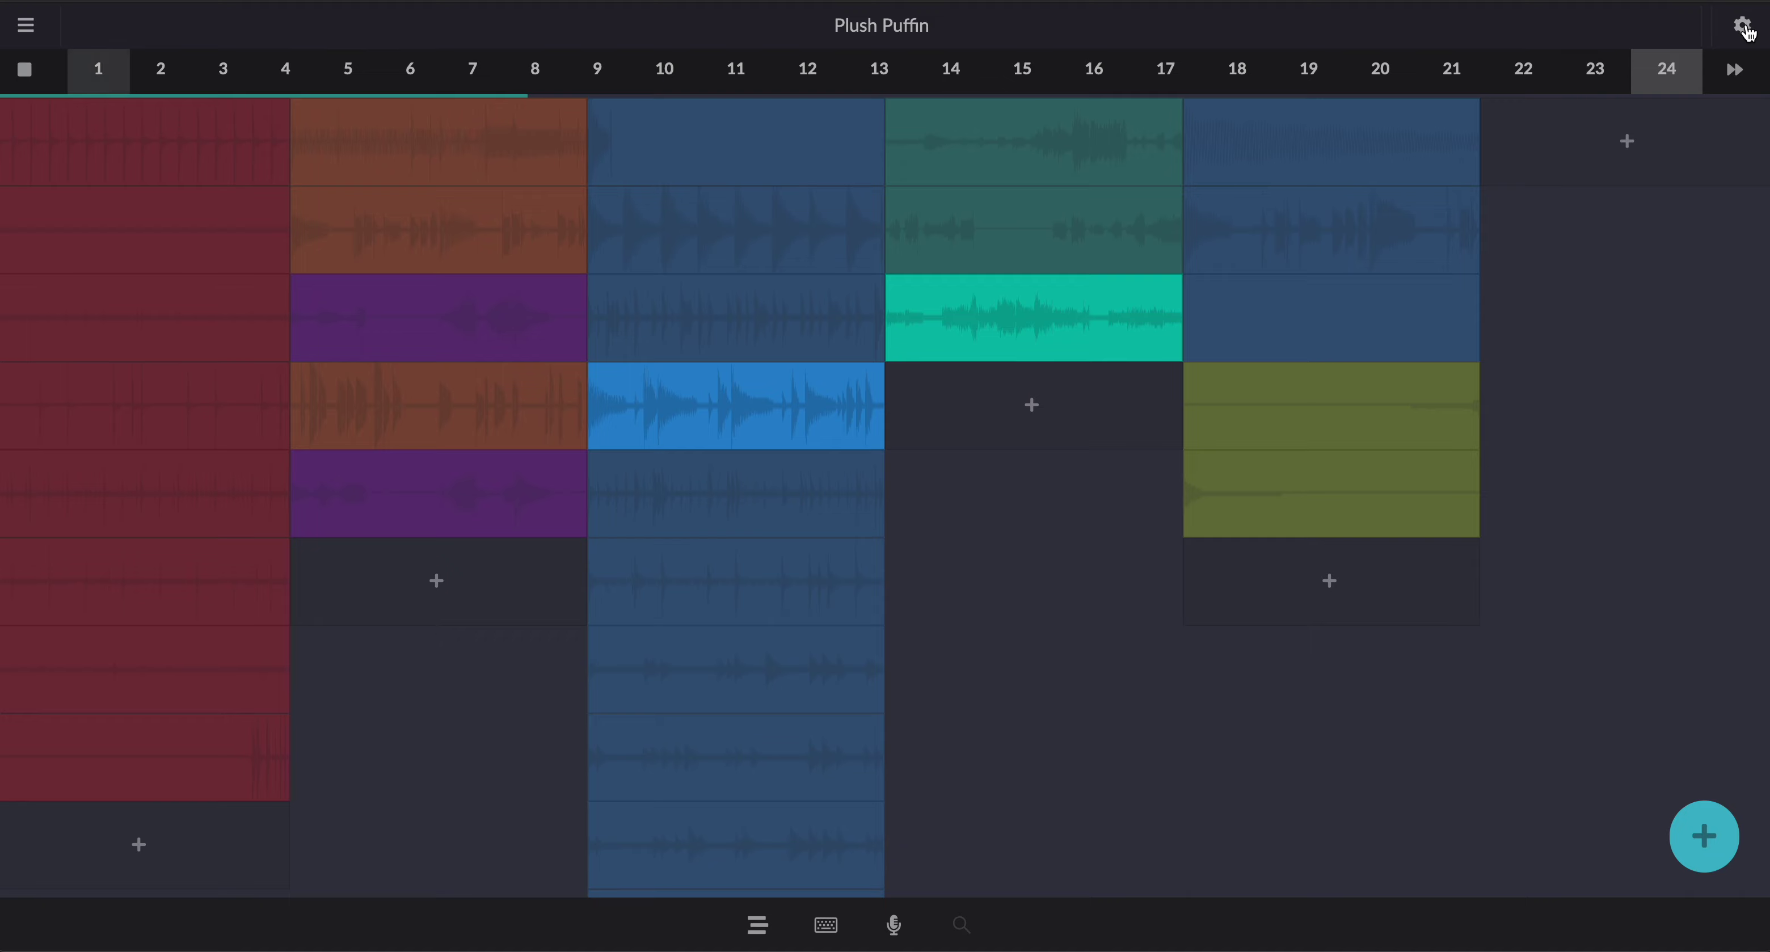
# Step: Switch playback from advancing through the sections to repeating, and view the project's export and tempo options before closing them
pyautogui.click(1735, 69)
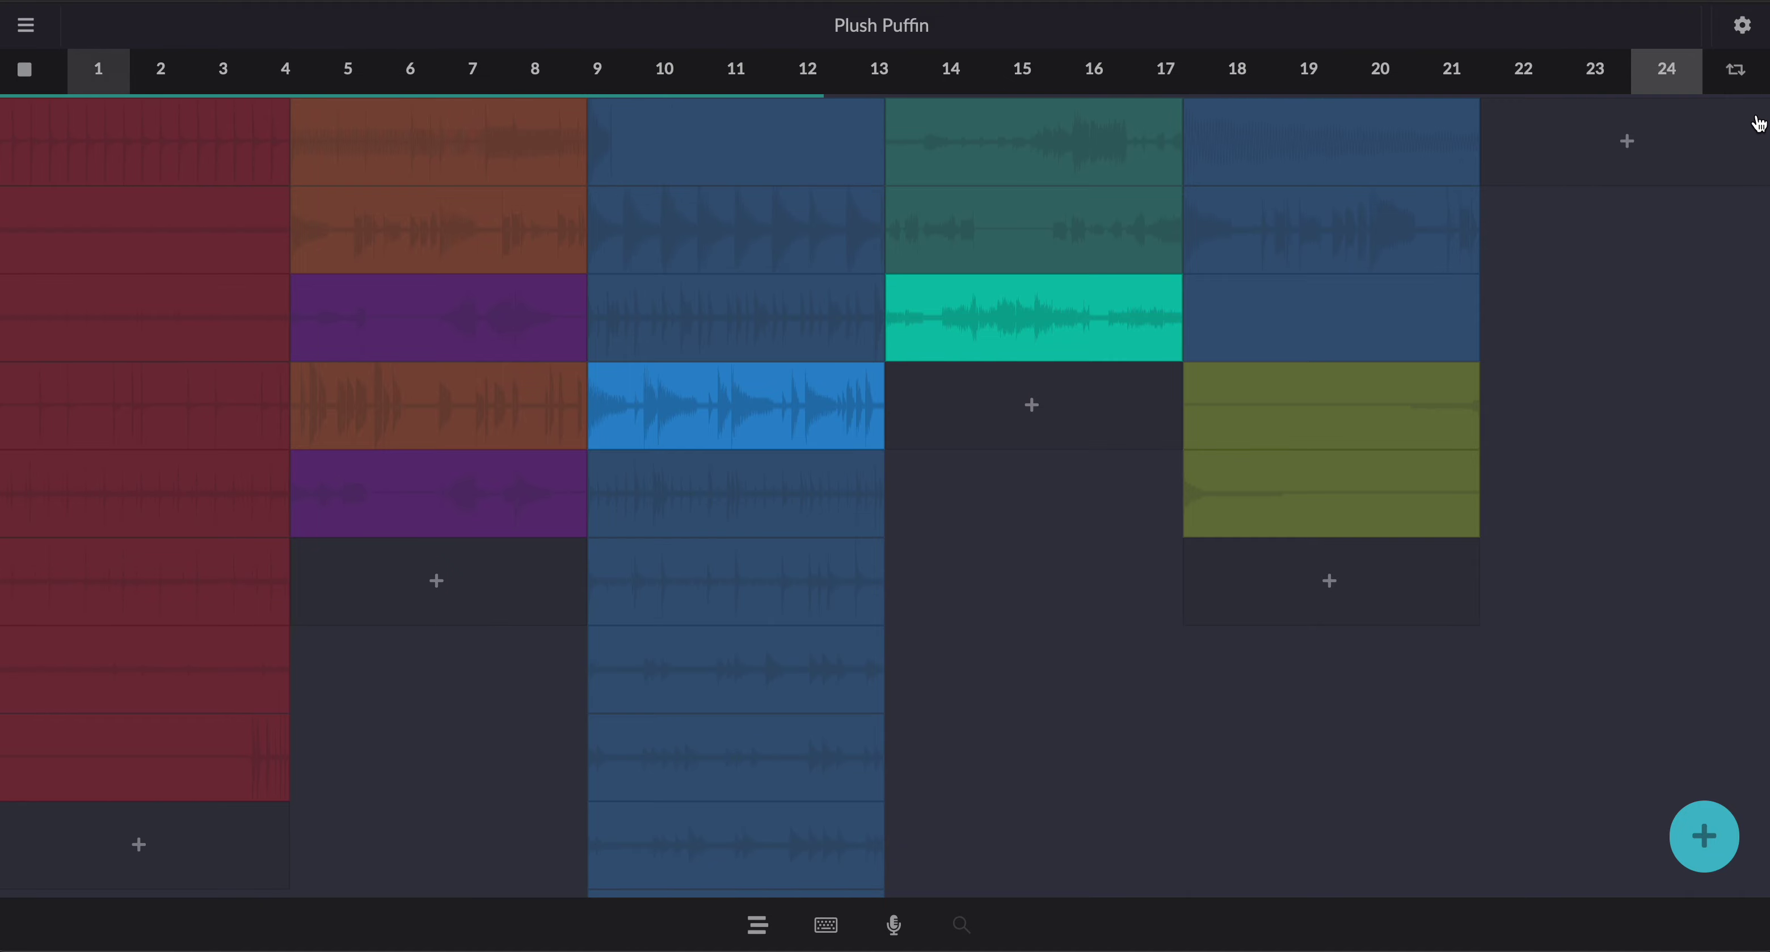
pyautogui.click(1742, 25)
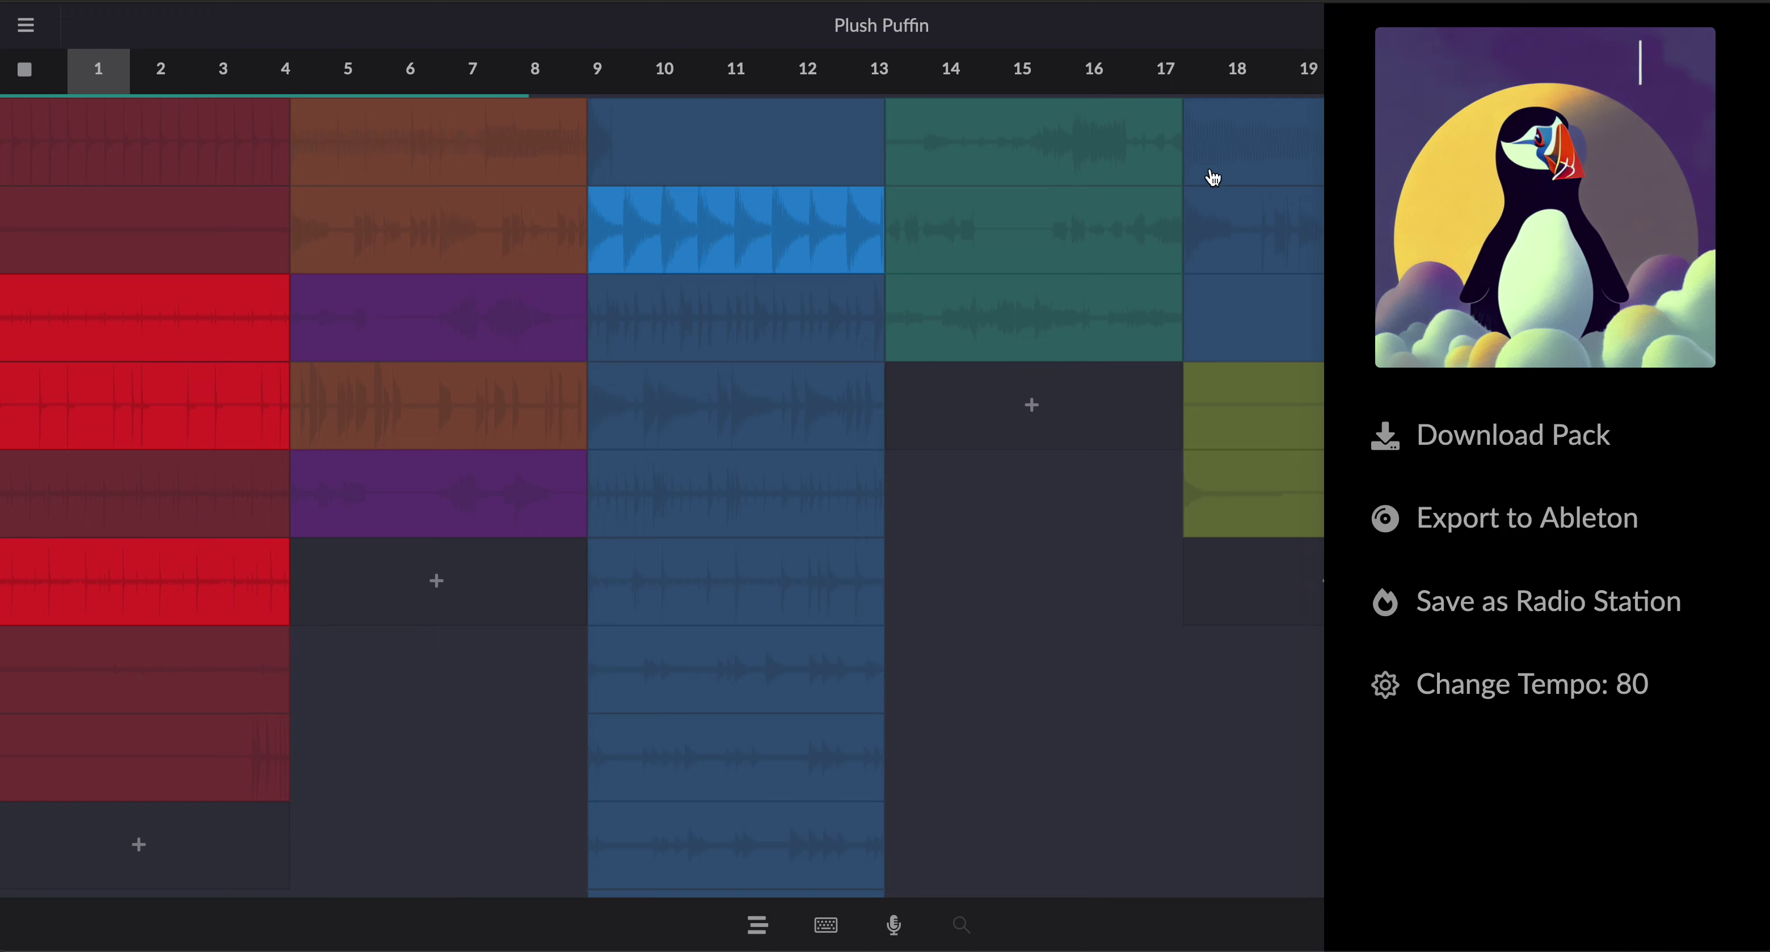
pyautogui.click(1099, 620)
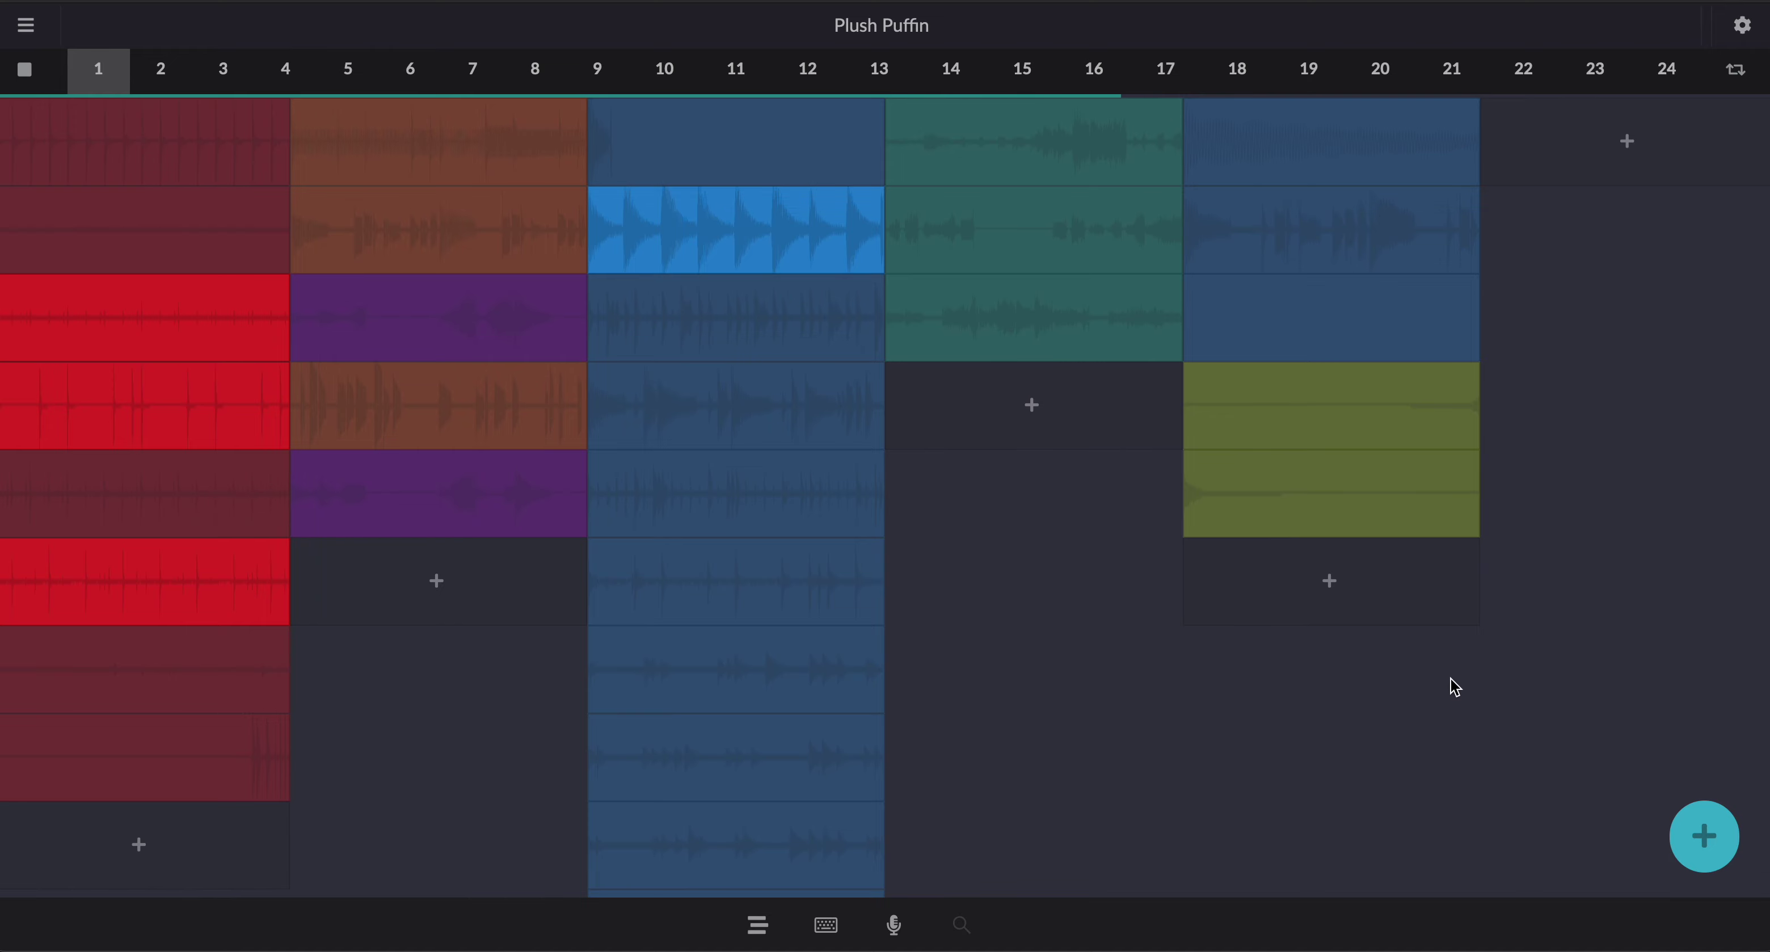
# Step: Stop the three playing red loops in the first track column and the playing blue loop in the third
pyautogui.click(74, 555)
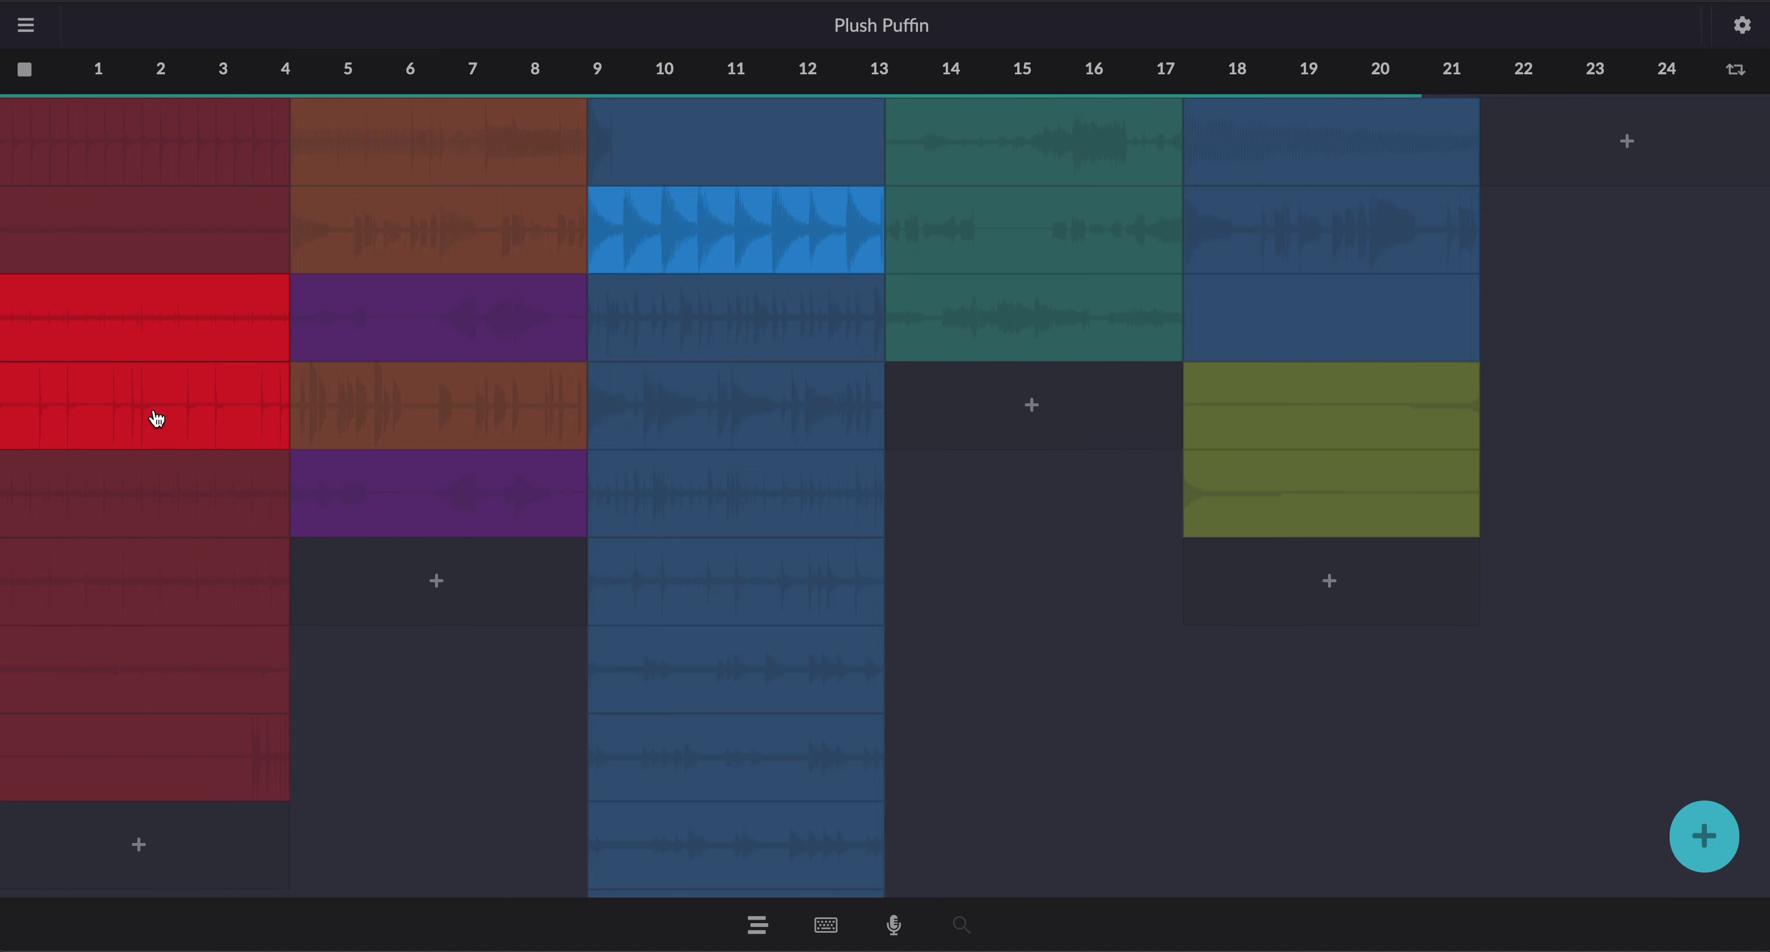
pyautogui.click(156, 418)
pyautogui.click(213, 334)
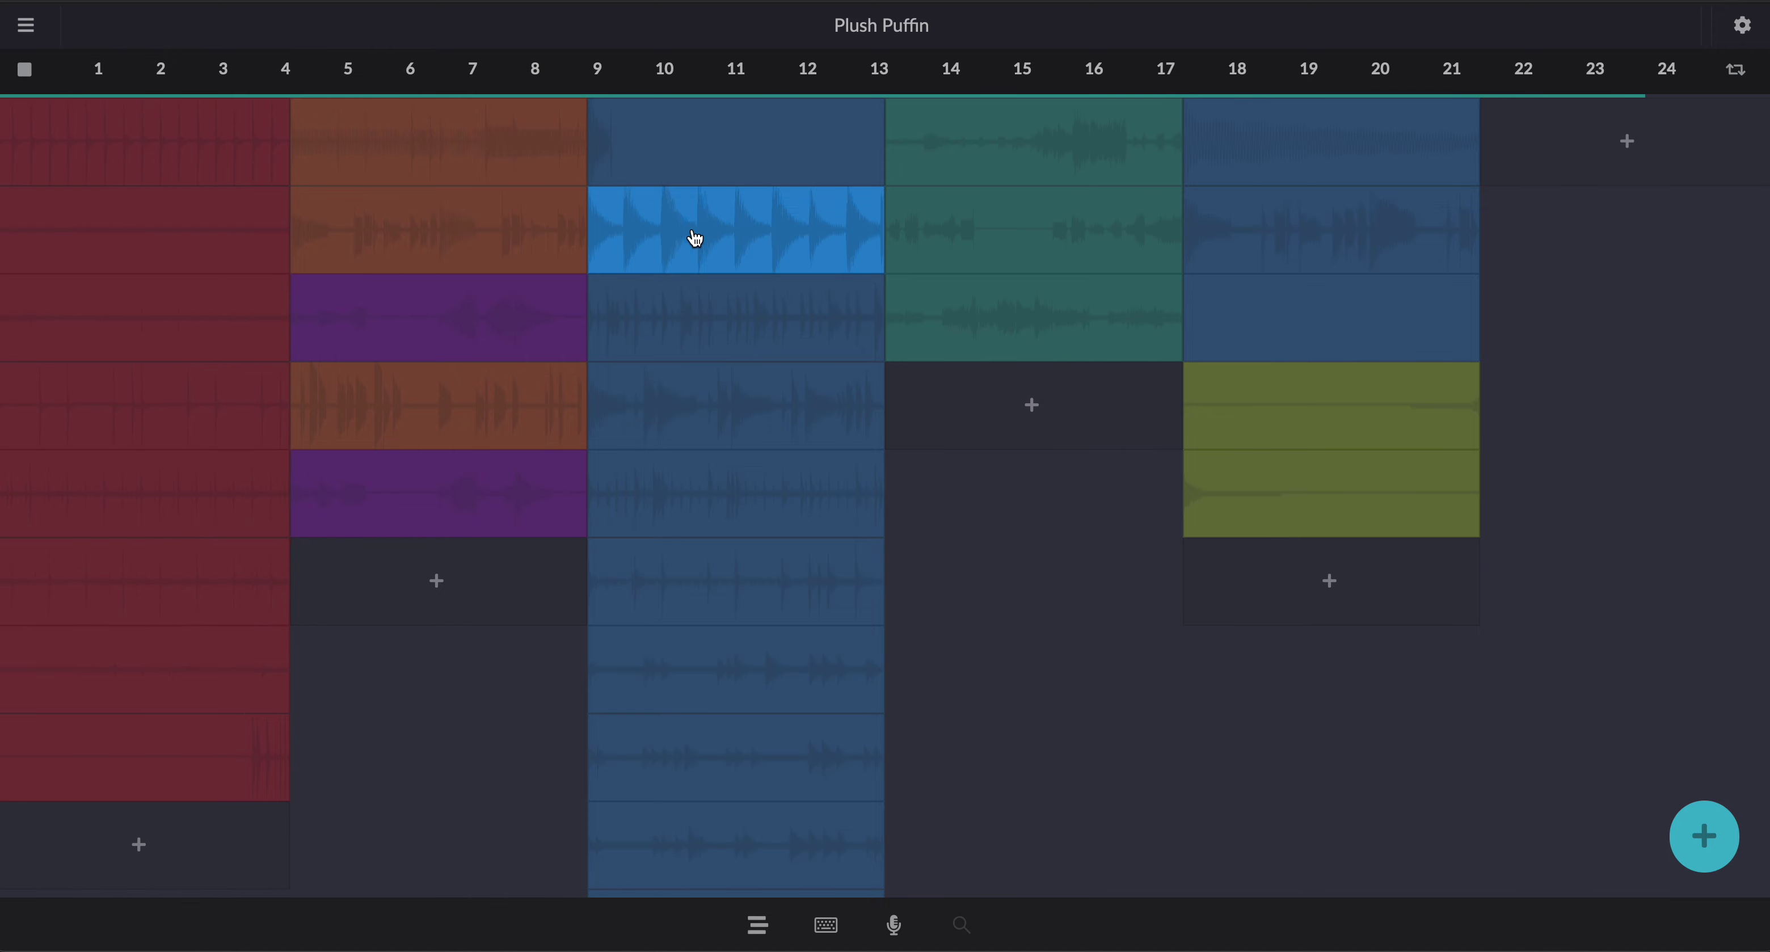
pyautogui.click(768, 239)
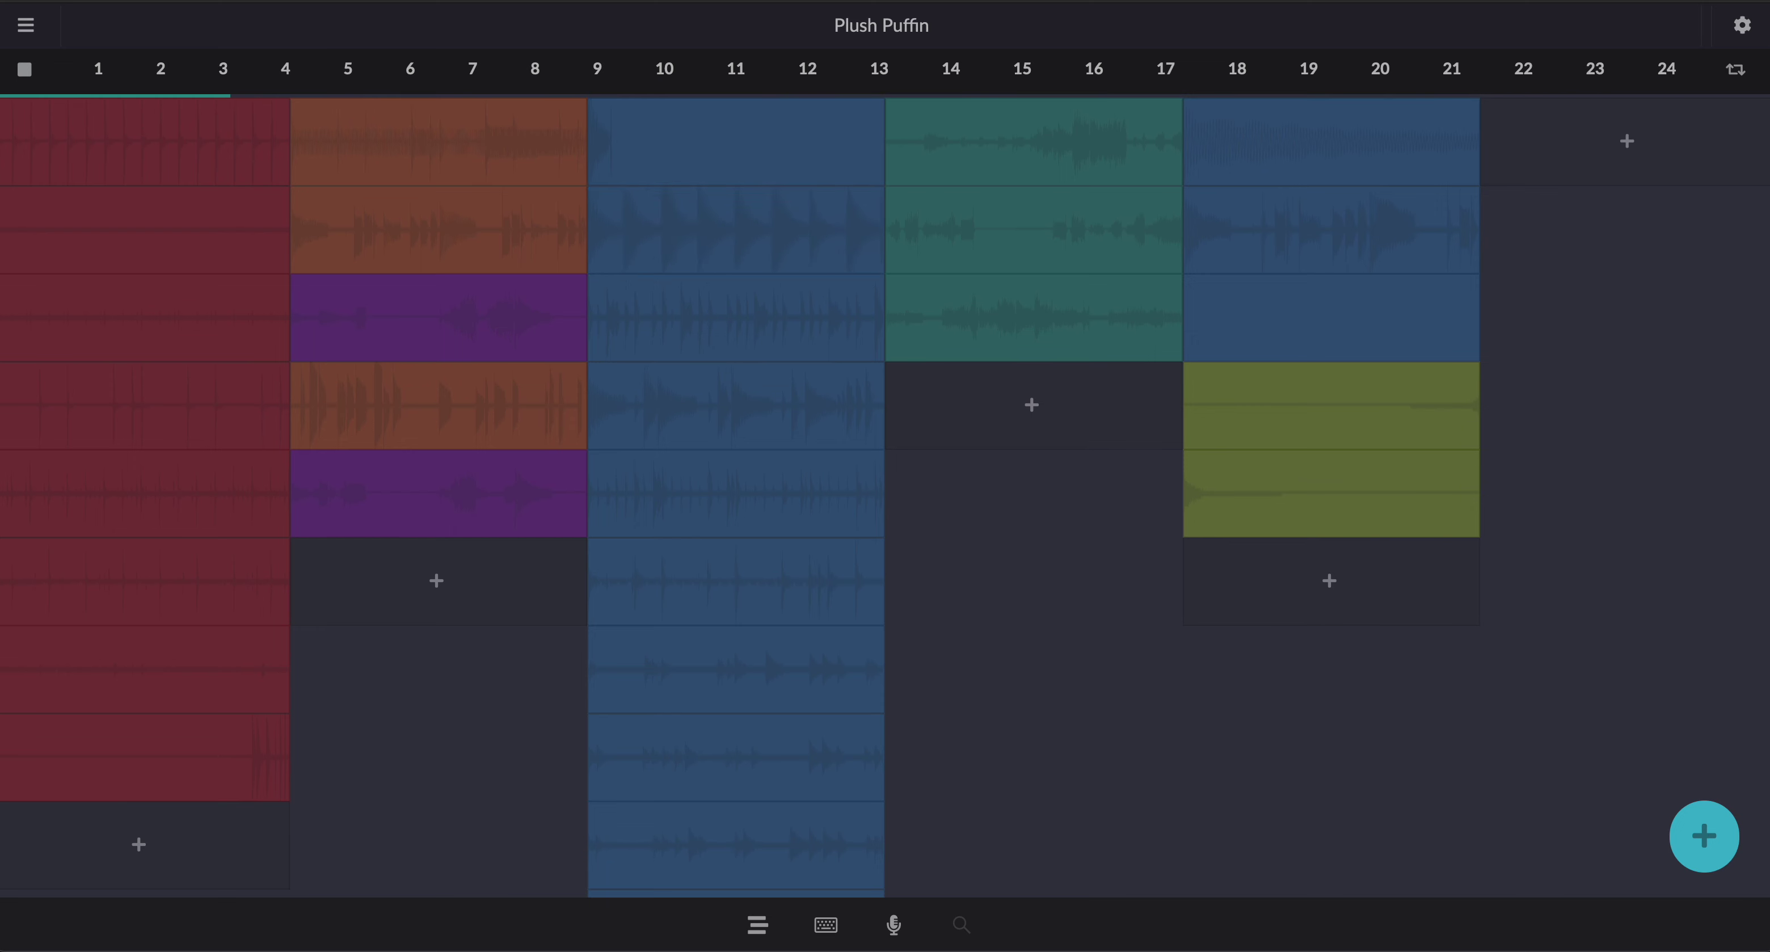